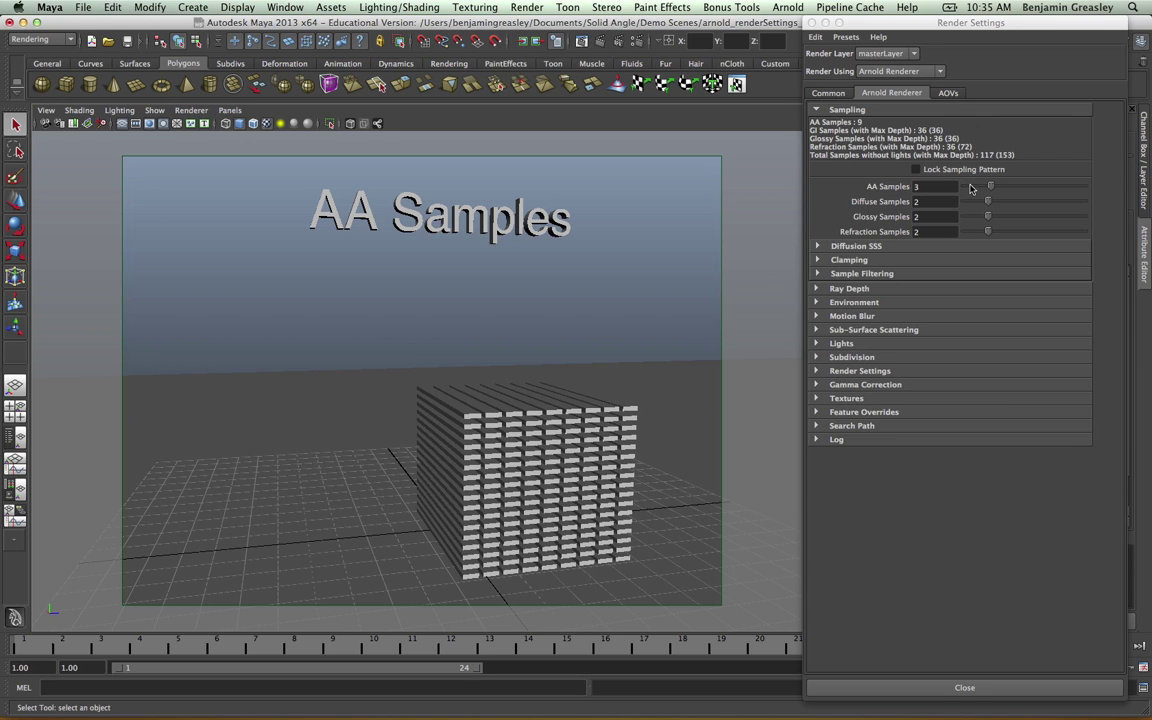
Step: Try lower AA Samples values, restore AA Samples to 3, and render the AA Samples scene
{"action": "left_click_drag", "start_coordinate": [990, 186], "coordinate": [961, 188]}
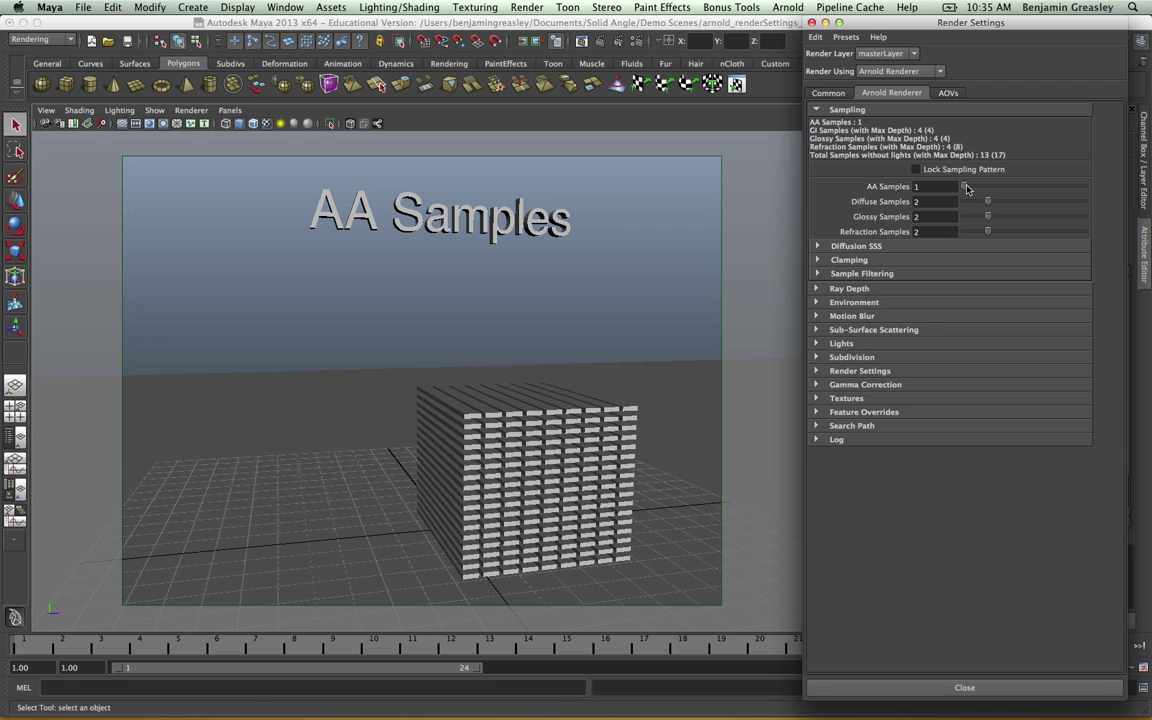
{"action": "left_click_drag", "start_coordinate": [971, 188], "coordinate": [976, 189]}
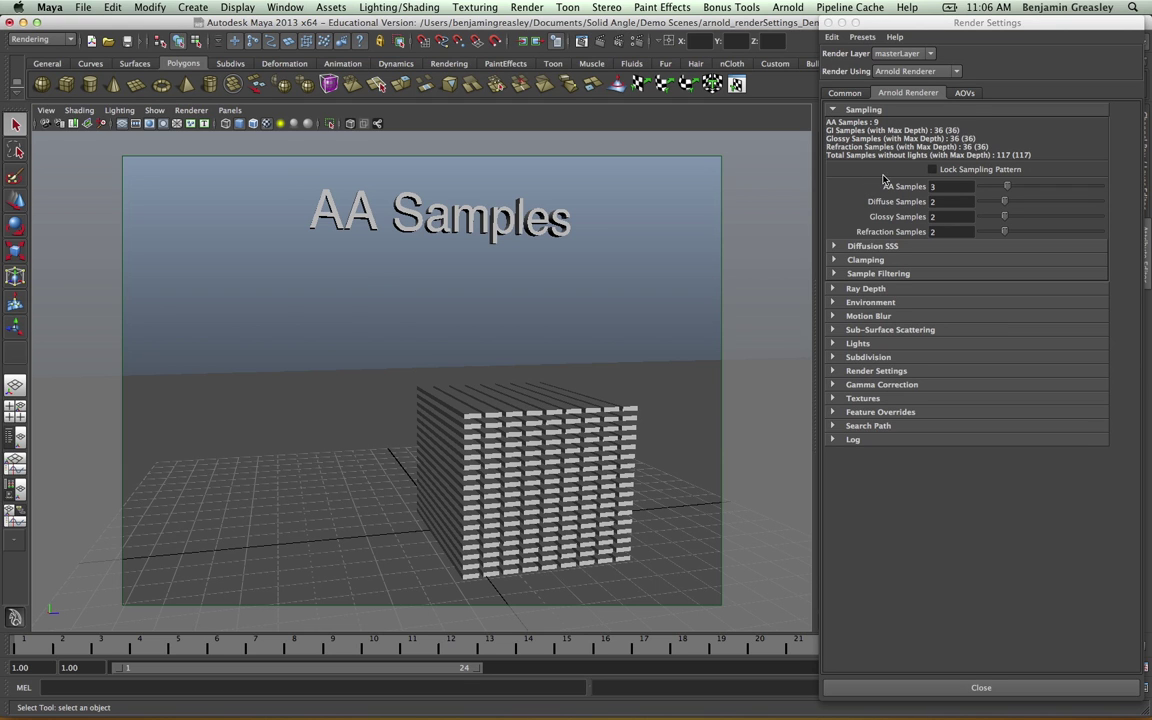
{"action": "left_click", "coordinate": [602, 42]}
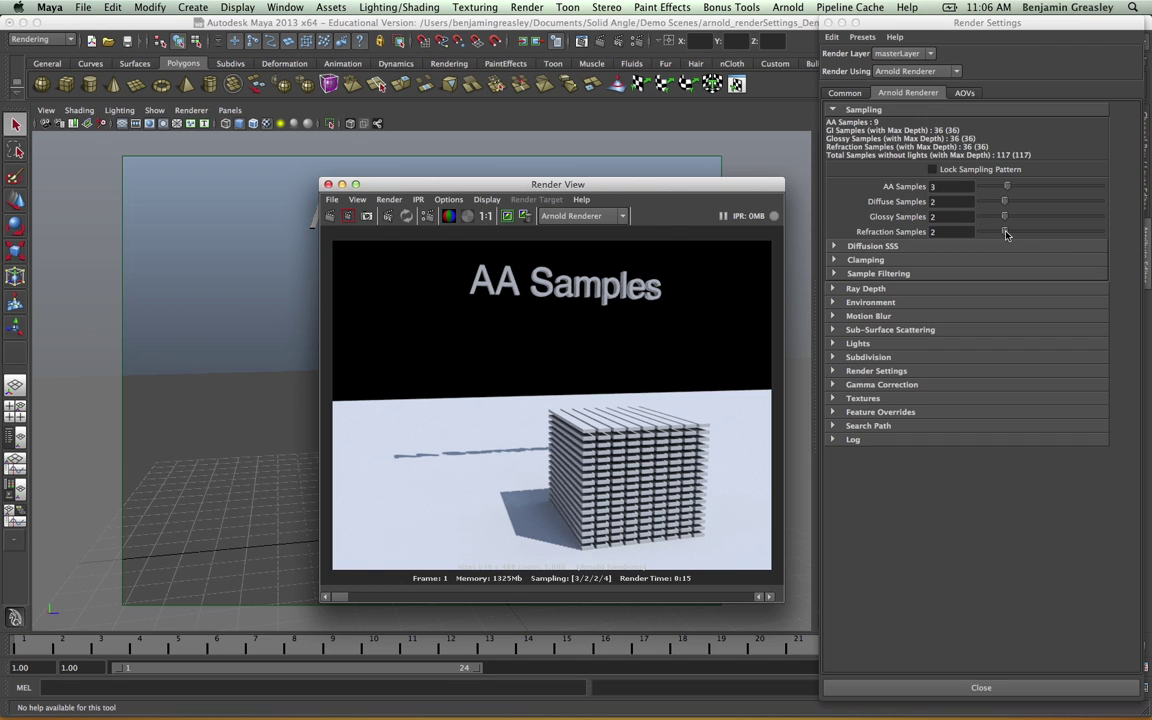
Step: Set AA Samples to 1 and Diffuse, Glossy and Refraction Samples to 0, re-render the frame, and keep the rendered image
{"action": "left_click_drag", "start_coordinate": [1005, 232], "coordinate": [967, 183]}
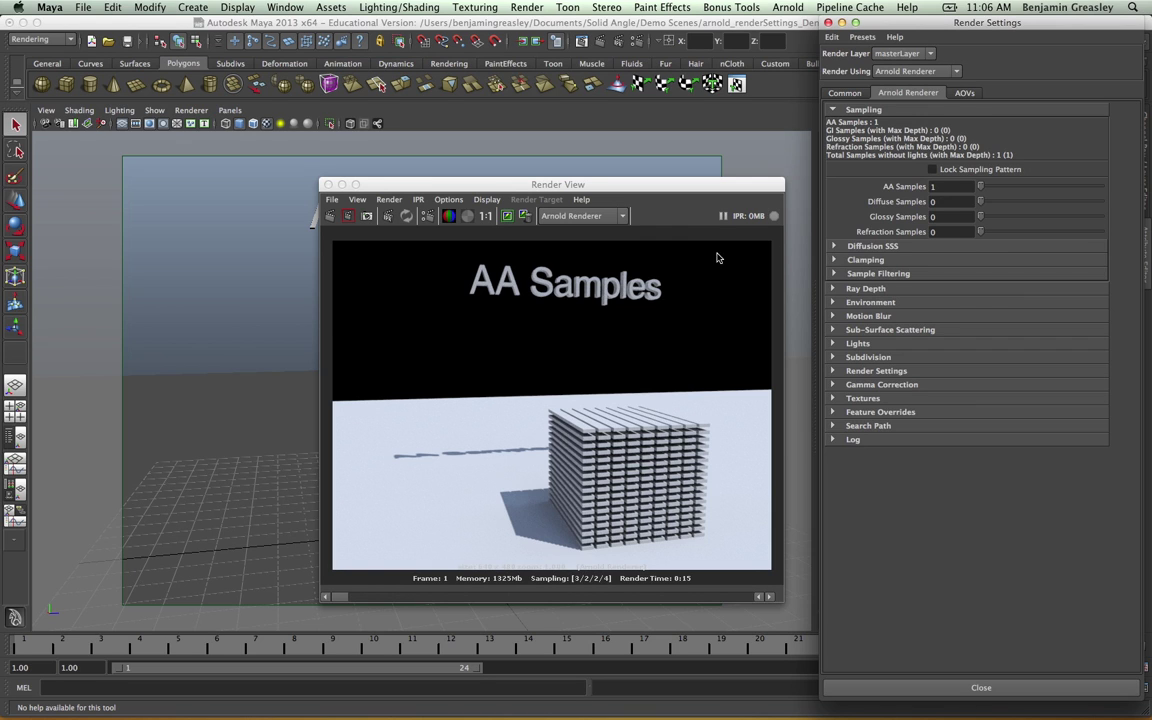
{"action": "left_click", "coordinate": [333, 217]}
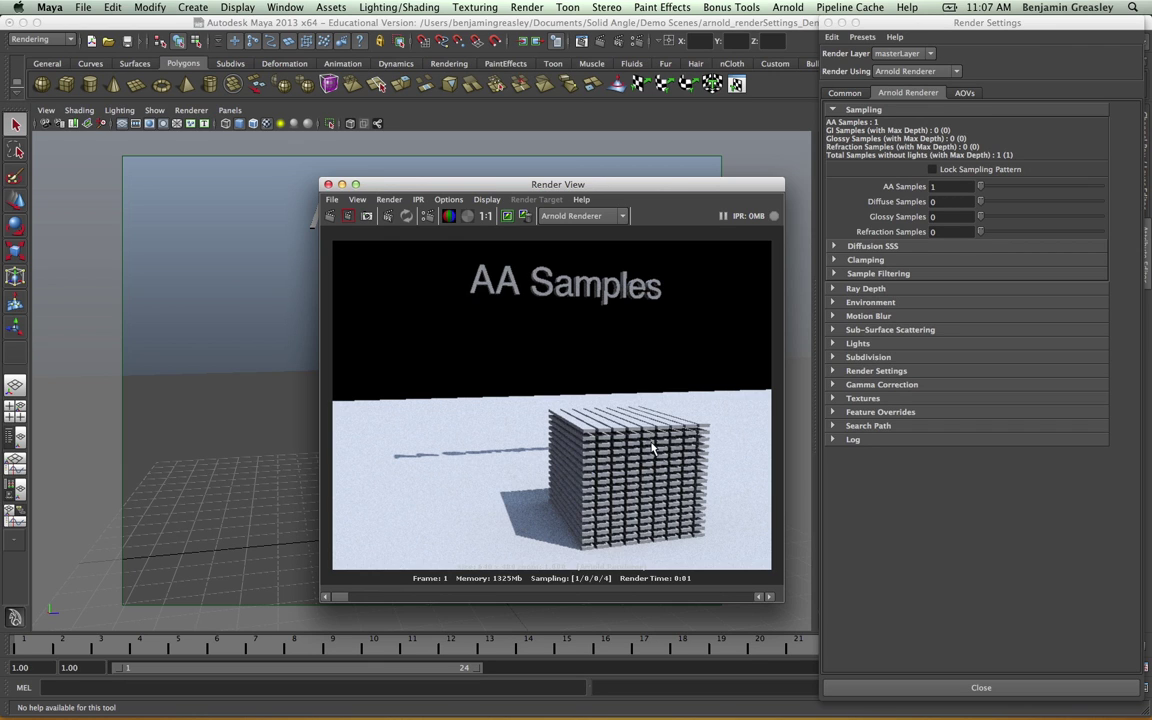
{"action": "left_click", "coordinate": [508, 217]}
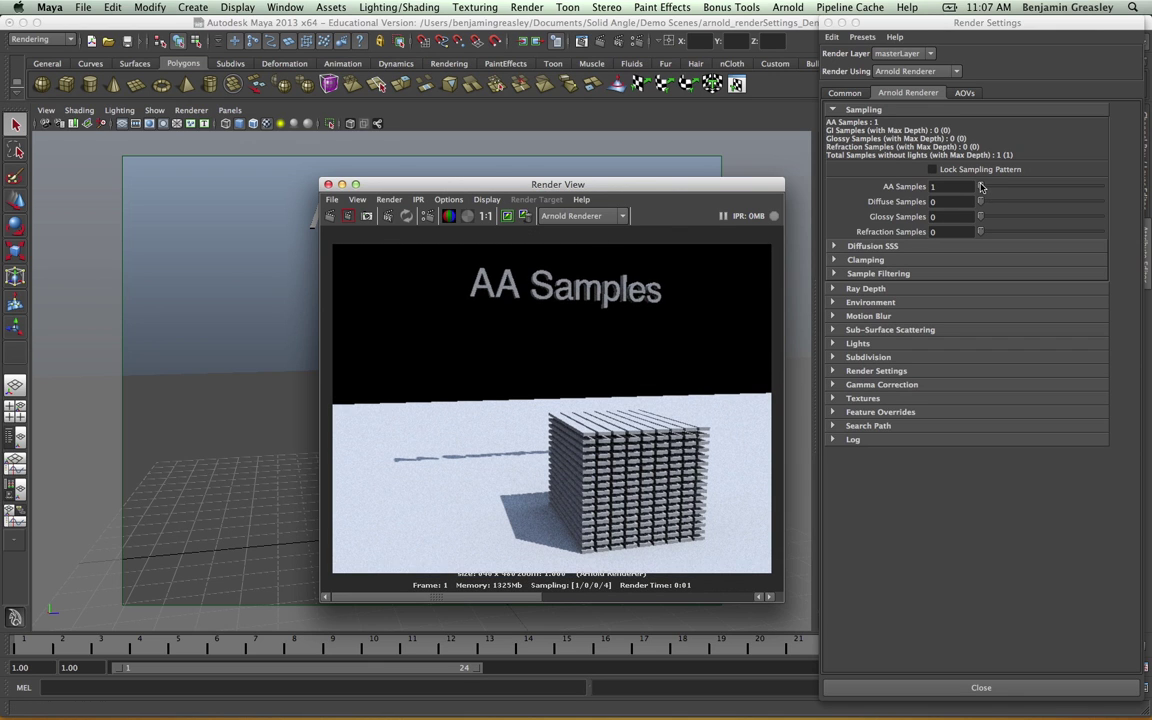
Step: Set AA Samples to 2, re-render the frame, and compare the new render with the stored image
{"action": "left_click_drag", "start_coordinate": [981, 187], "coordinate": [993, 187]}
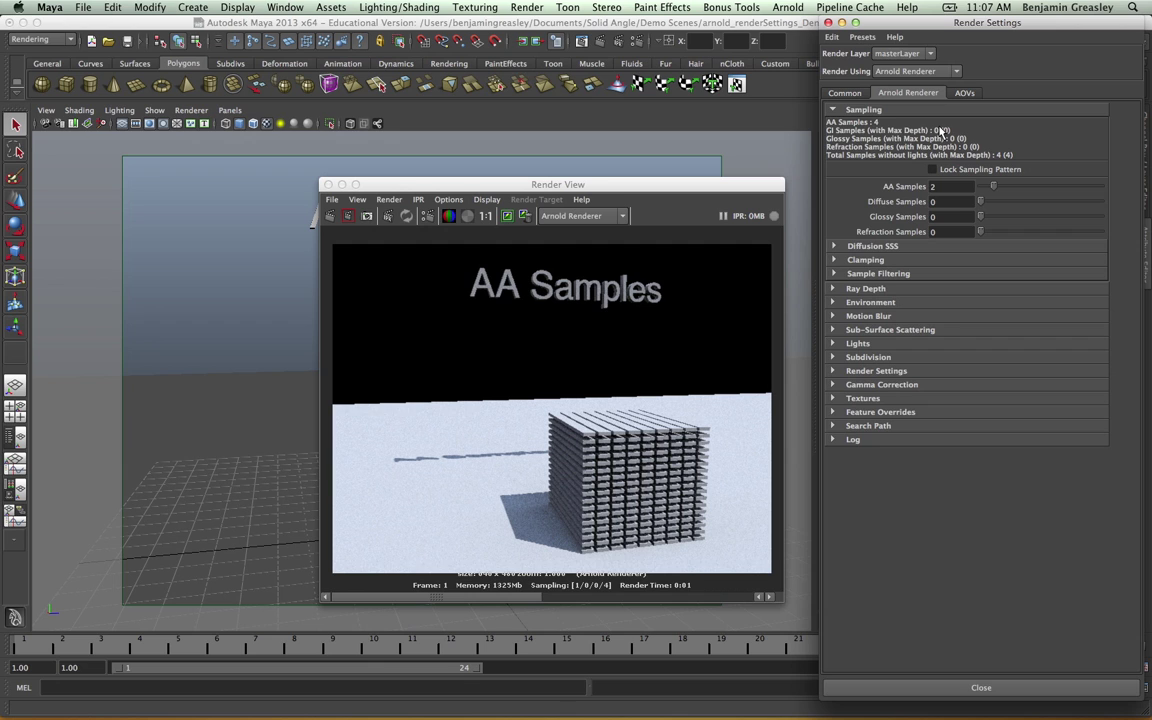
{"action": "left_click", "coordinate": [331, 217]}
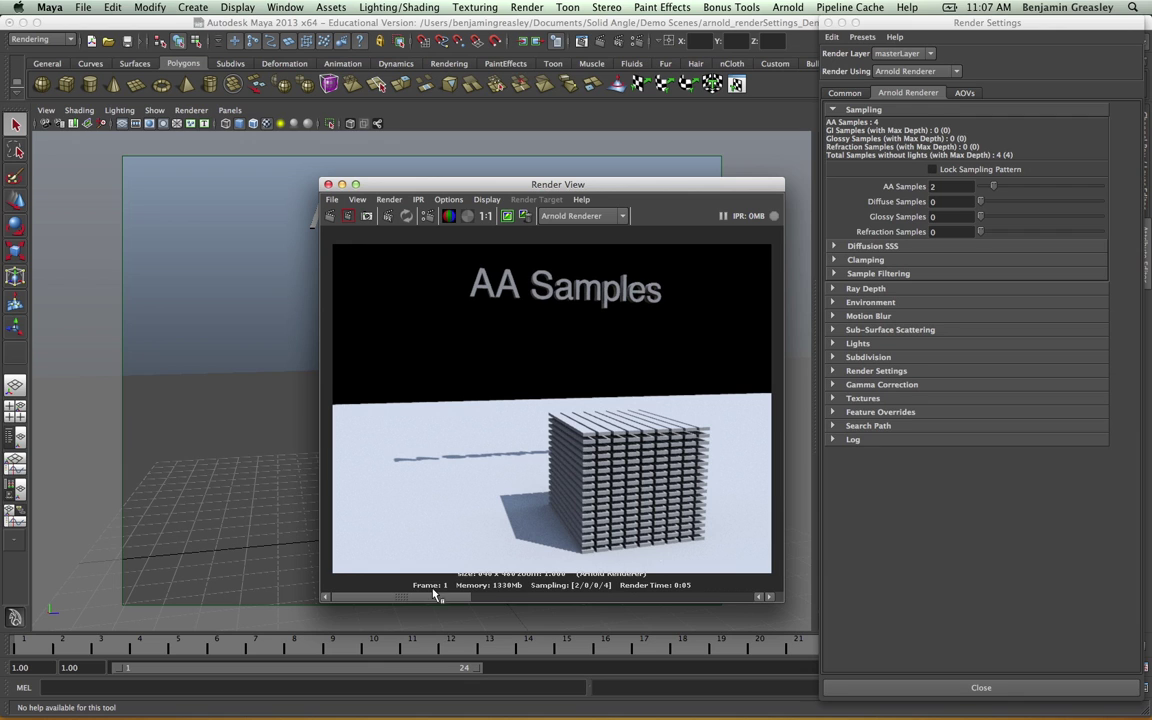
{"action": "left_click", "coordinate": [527, 597]}
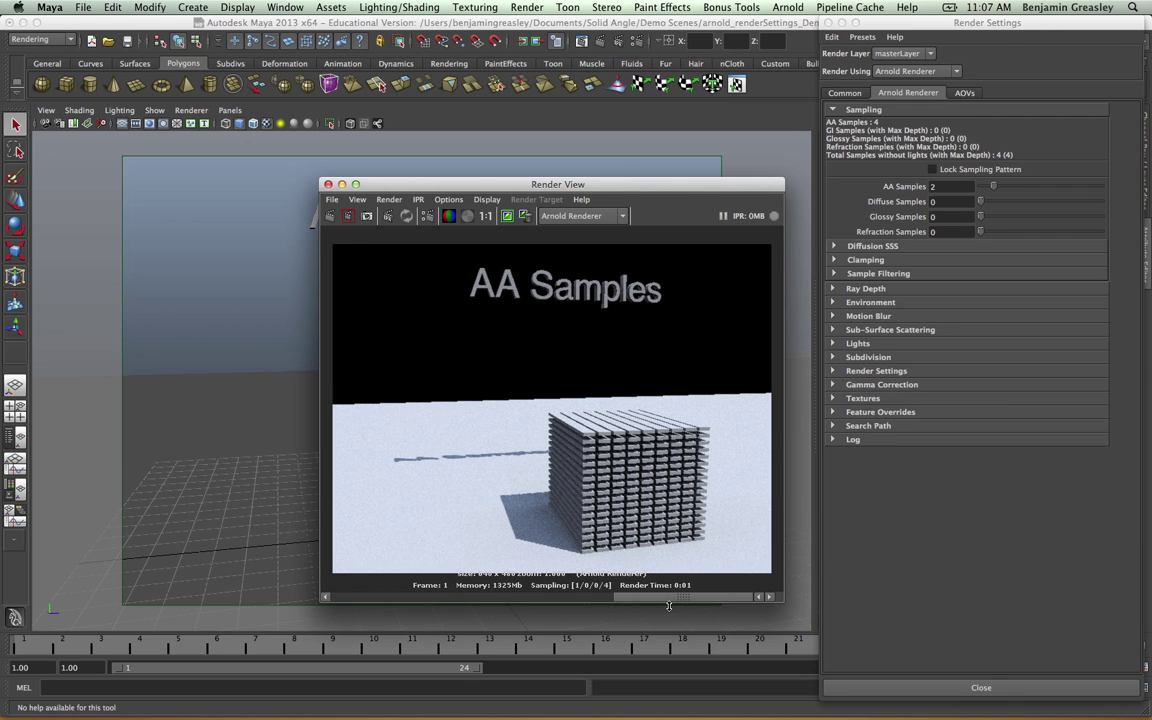
{"action": "left_click", "coordinate": [440, 597]}
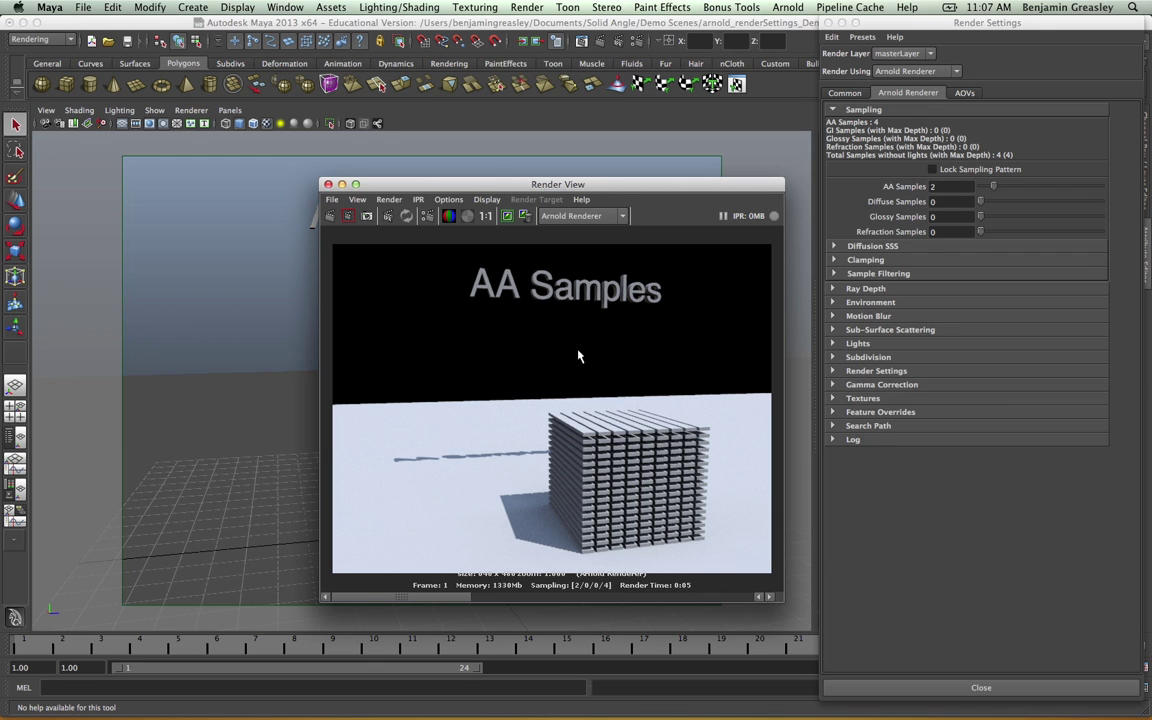
Step: Set AA Samples to 3 and re-render the AA Samples scene
{"action": "left_click_drag", "start_coordinate": [993, 186], "coordinate": [1006, 186]}
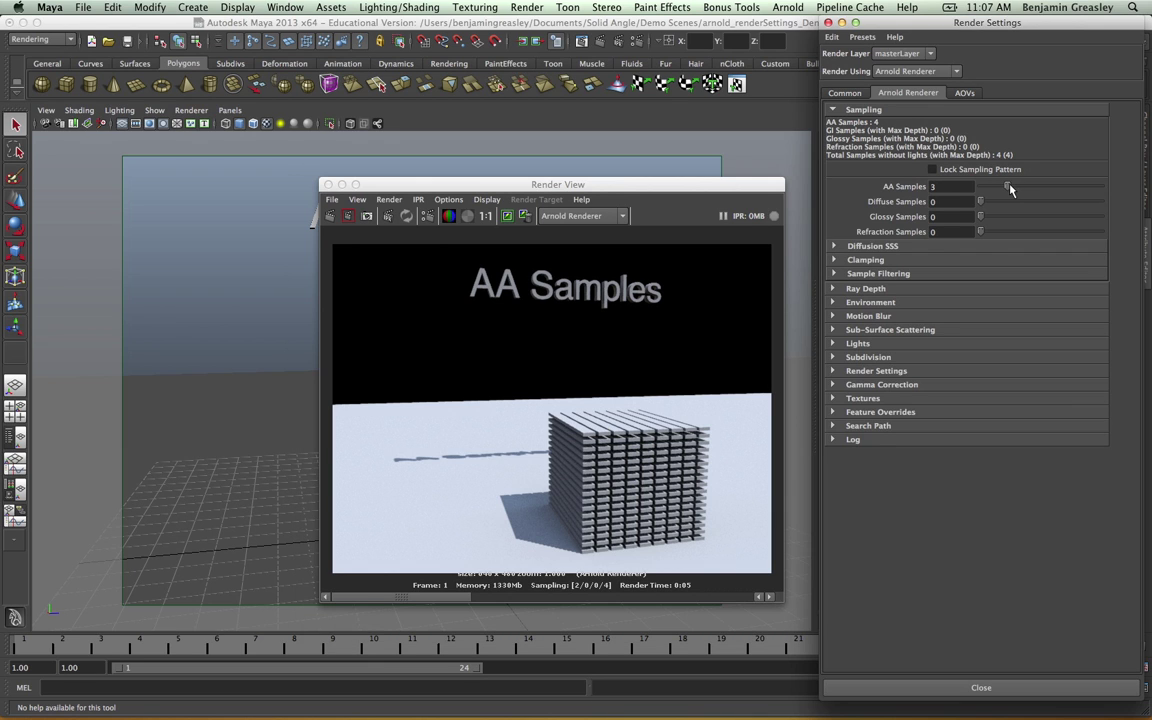
{"action": "left_click", "coordinate": [334, 218]}
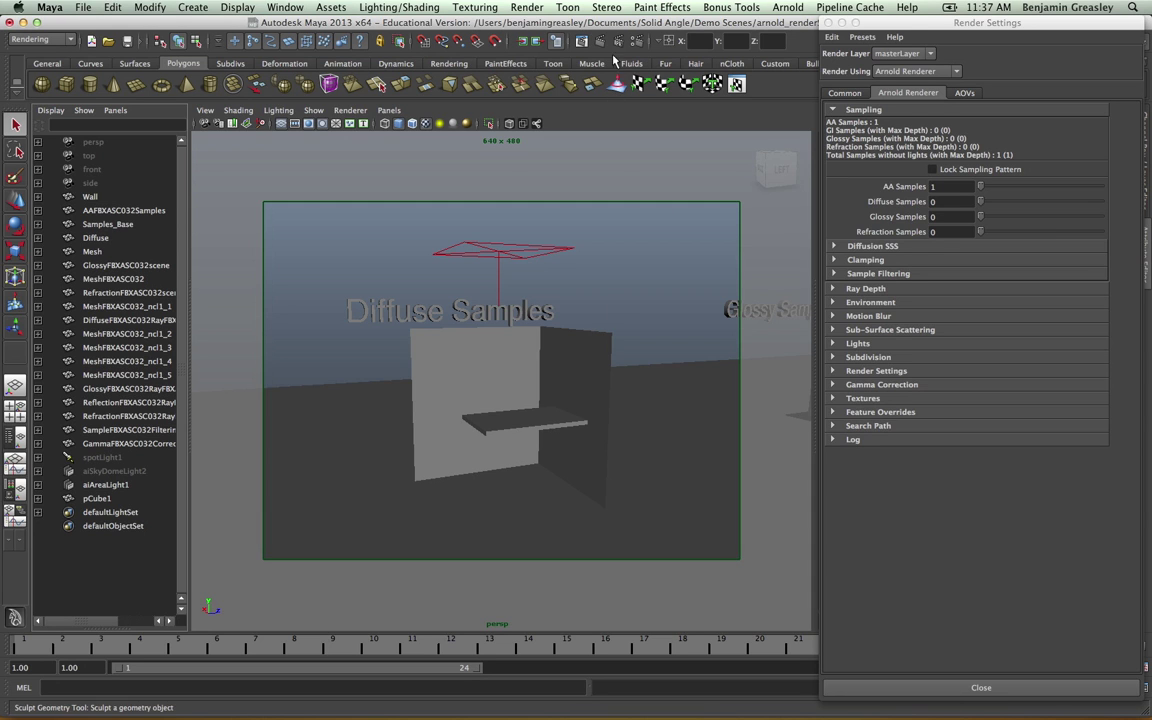
Step: Render the Diffuse Samples scene with the current sampling, and render it again with Diffuse Samples set to 1
{"action": "left_click", "coordinate": [527, 7]}
{"action": "left_click", "coordinate": [560, 26]}
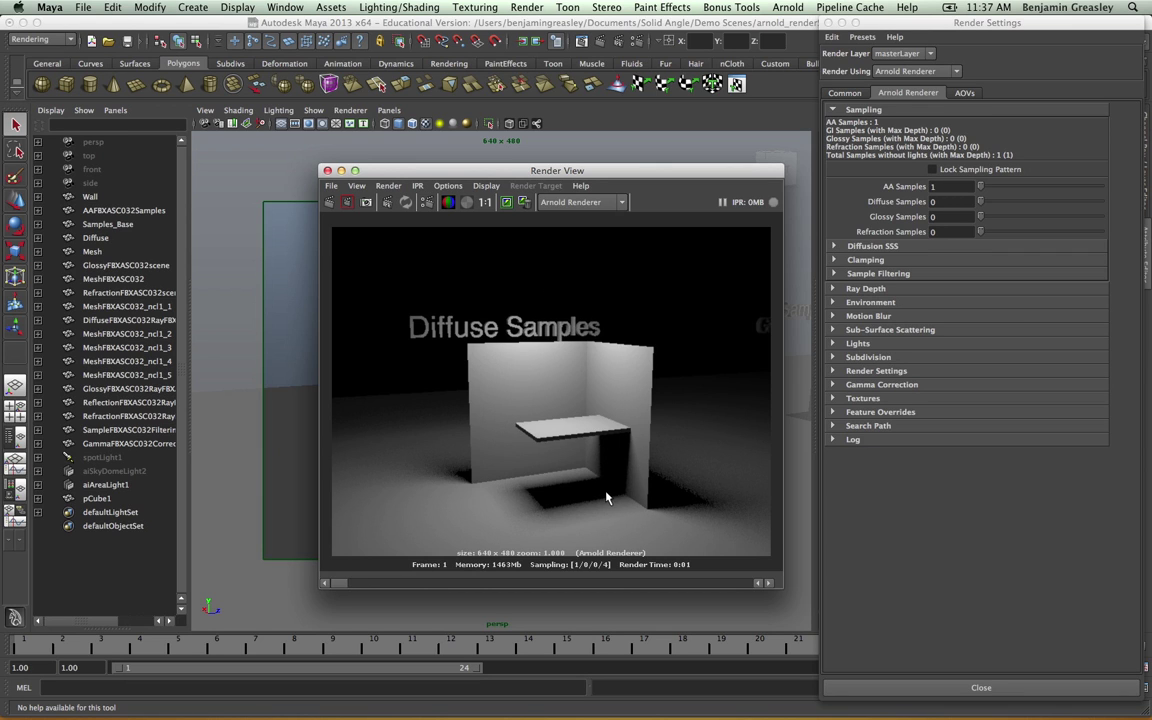
{"action": "left_click", "coordinate": [985, 202]}
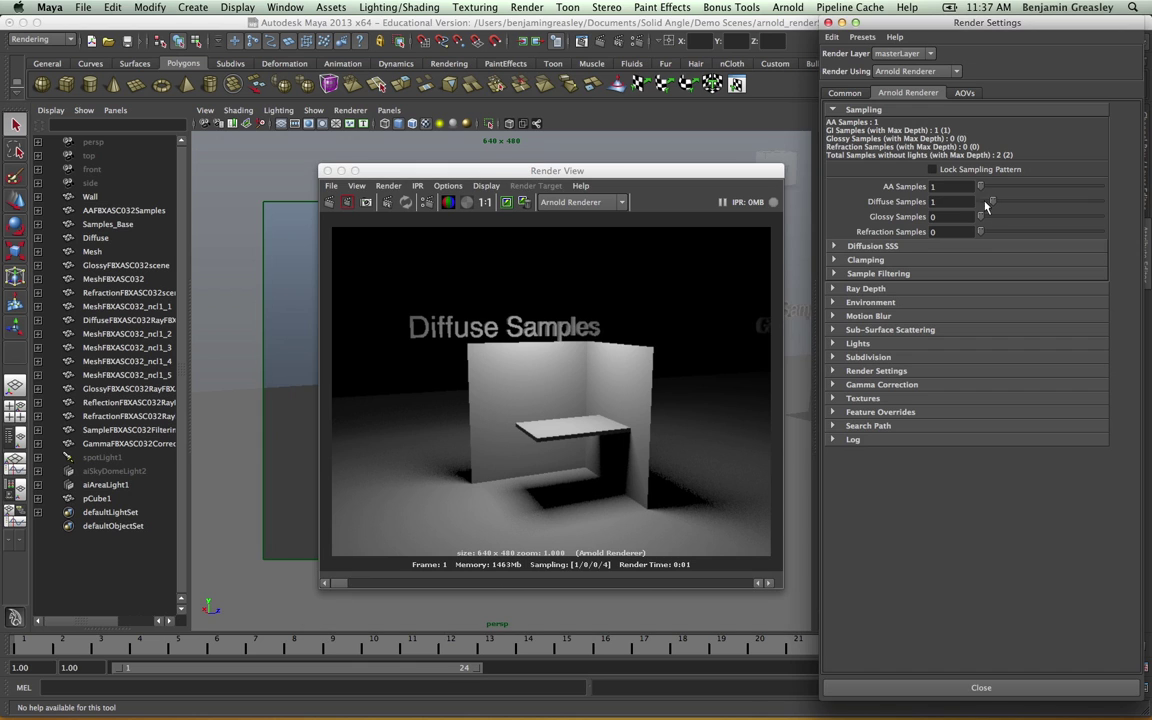
{"action": "left_click", "coordinate": [330, 202]}
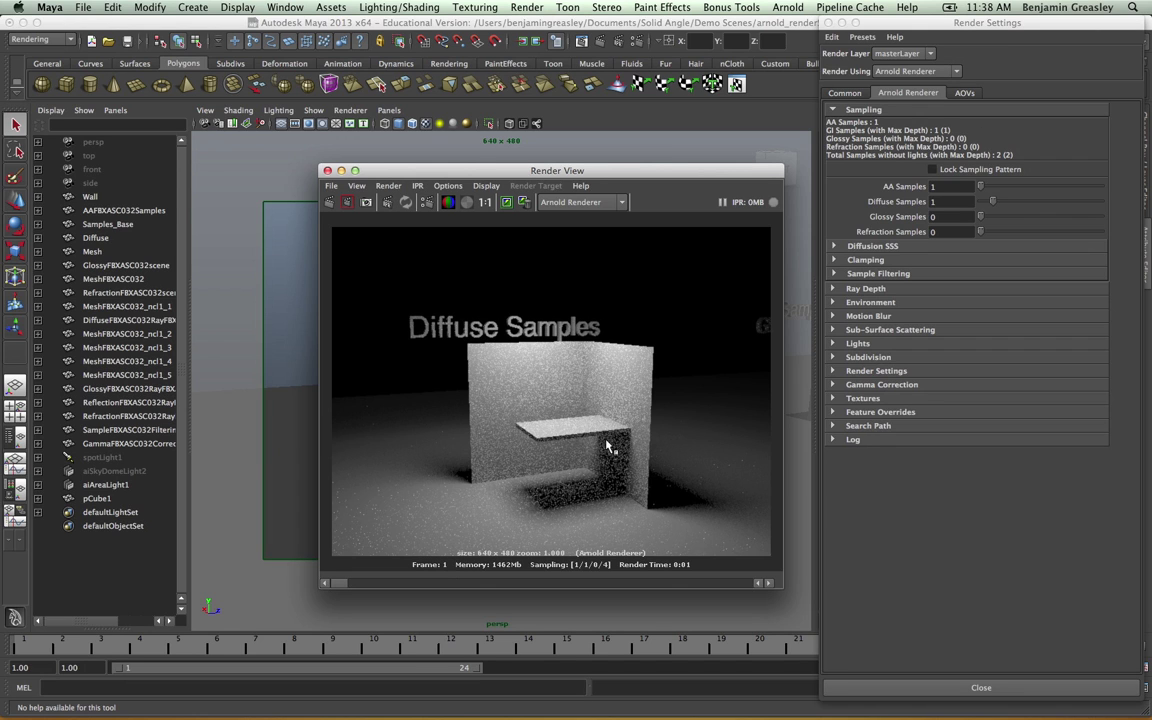
Step: Set Diffuse Samples to 3 and re-render the scene
{"action": "left_click_drag", "start_coordinate": [992, 201], "coordinate": [1004, 203]}
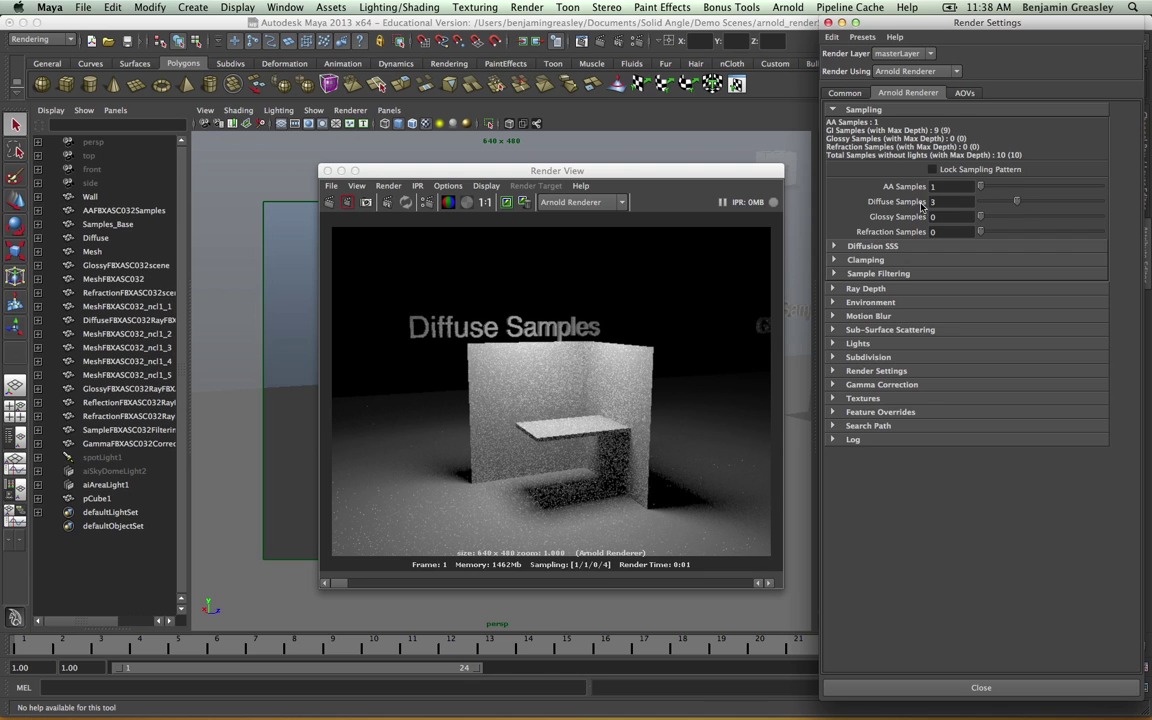
{"action": "left_click", "coordinate": [331, 203]}
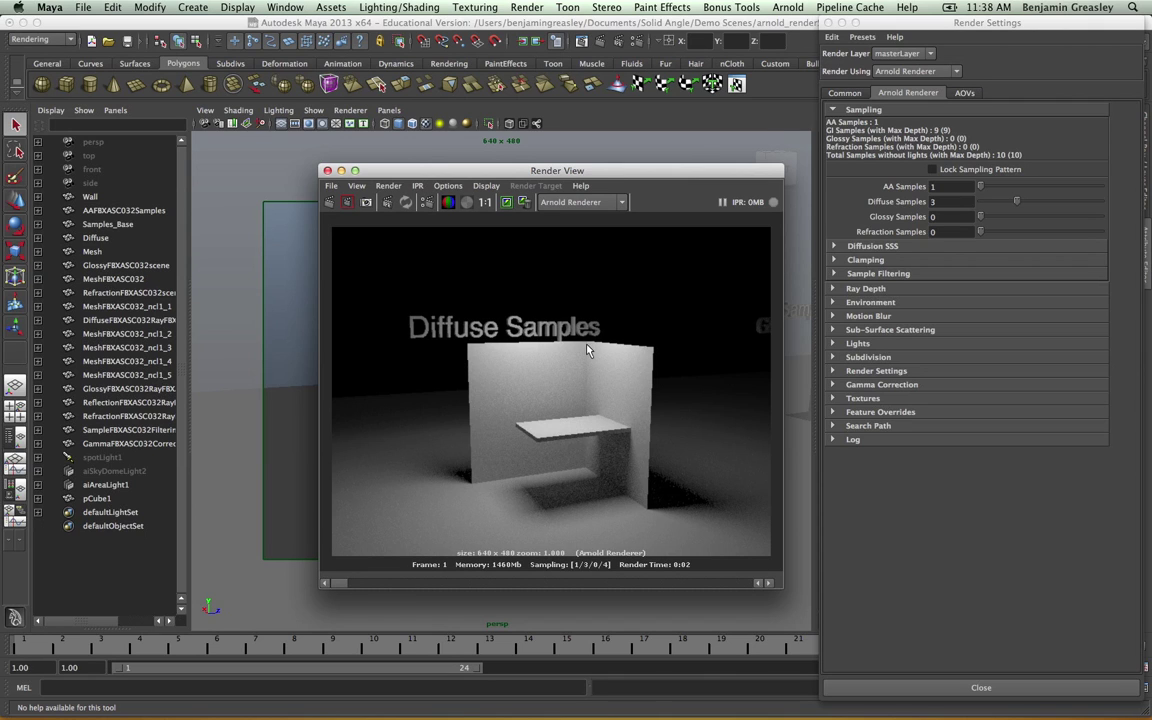
Step: Raise AA Samples to 3 while keeping Diffuse Samples at 3, and re-render the Diffuse Samples scene
{"action": "left_click", "coordinate": [986, 189]}
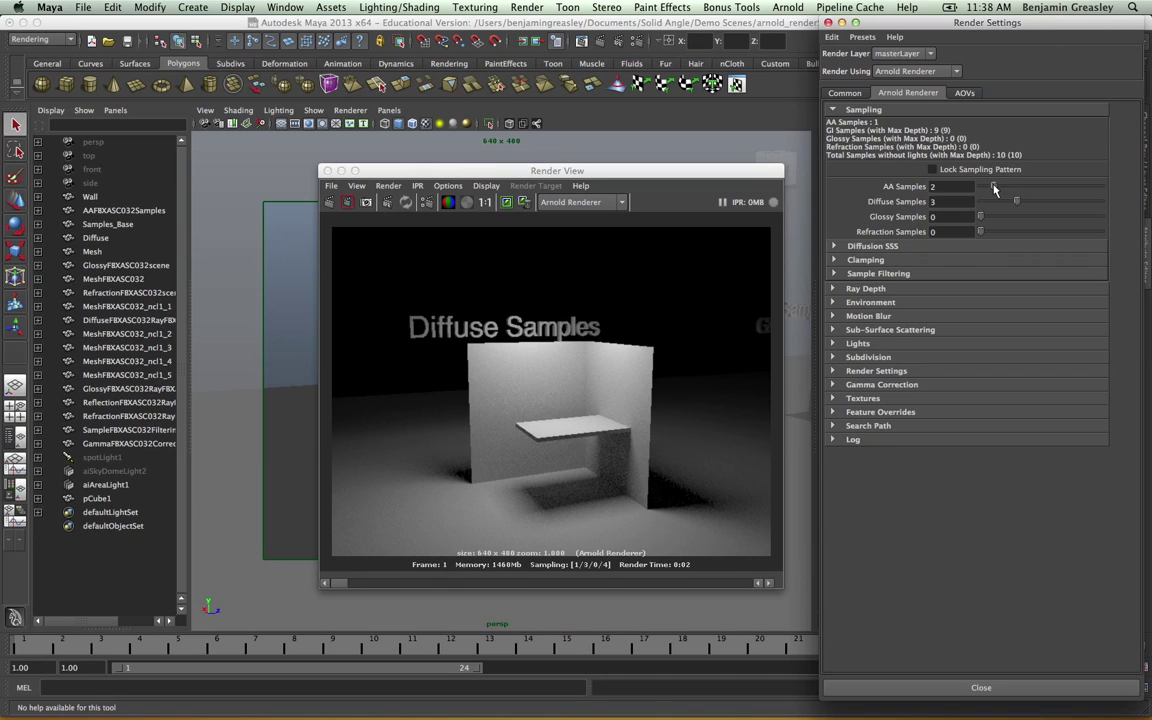
{"action": "left_click", "coordinate": [1008, 190]}
{"action": "left_click", "coordinate": [981, 186]}
{"action": "left_click_drag", "start_coordinate": [981, 186], "coordinate": [1008, 188]}
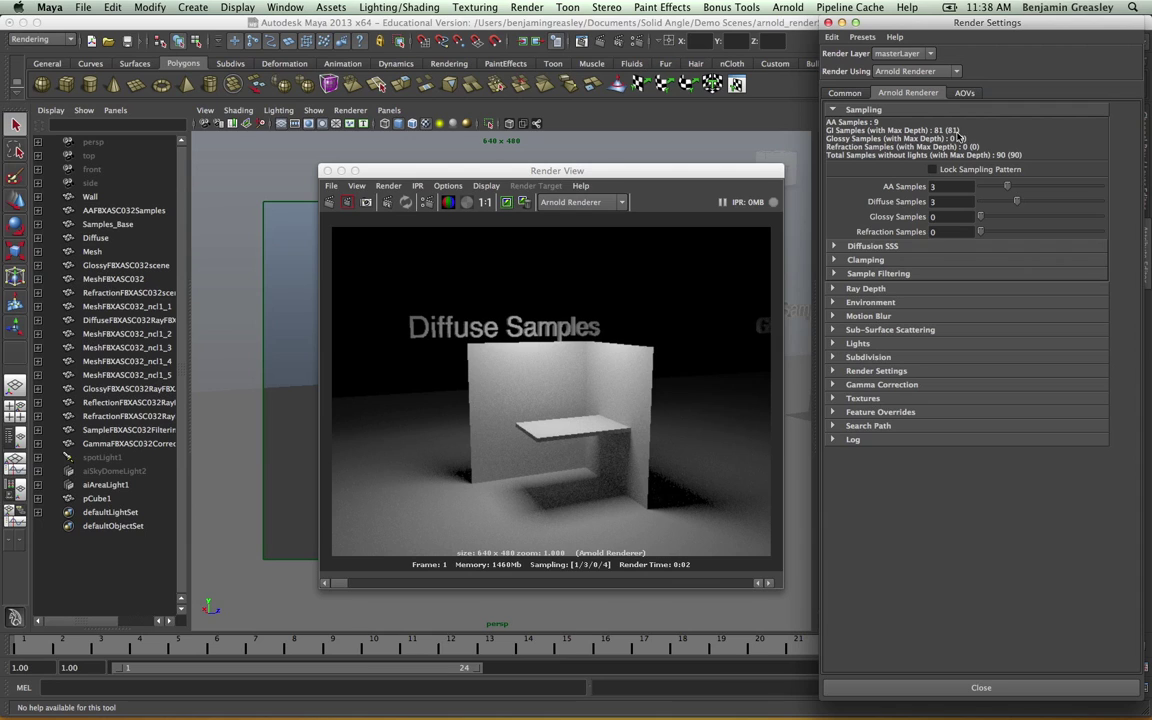
{"action": "left_click", "coordinate": [331, 204]}
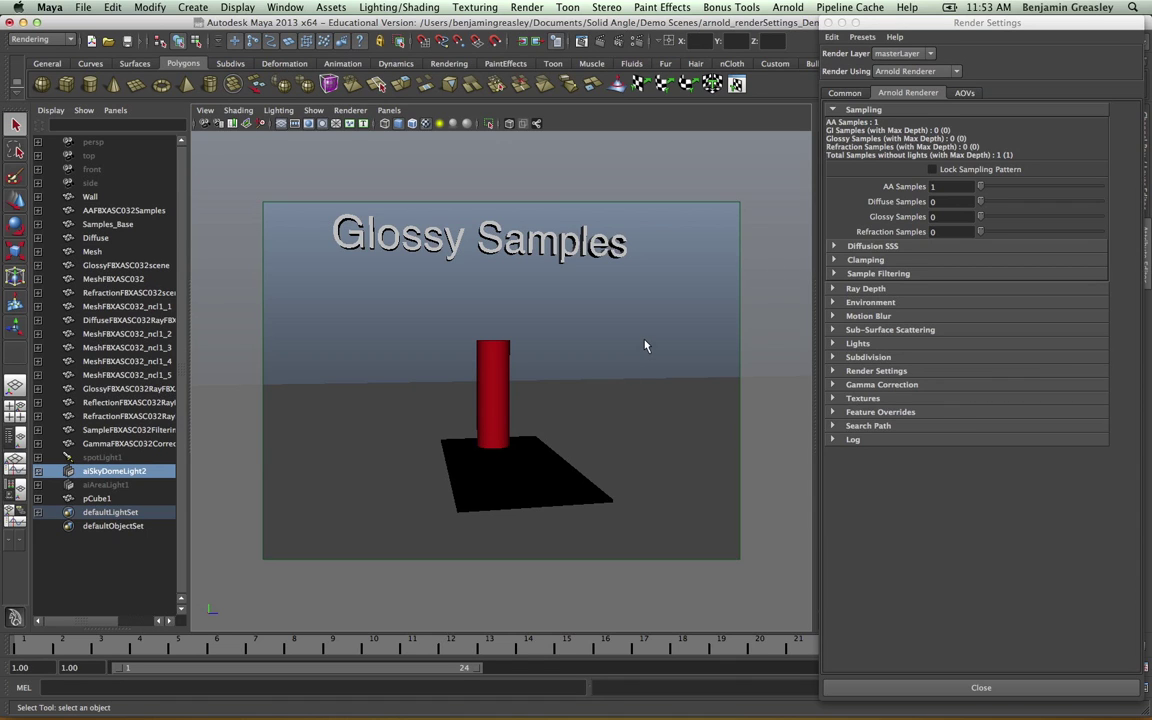
Step: Render the Glossy Samples scene with Glossy Samples at 0, and close the render window
{"action": "middle_click_drag", "start_coordinate": [646, 321], "coordinate": [651, 323], "text": "alt"}
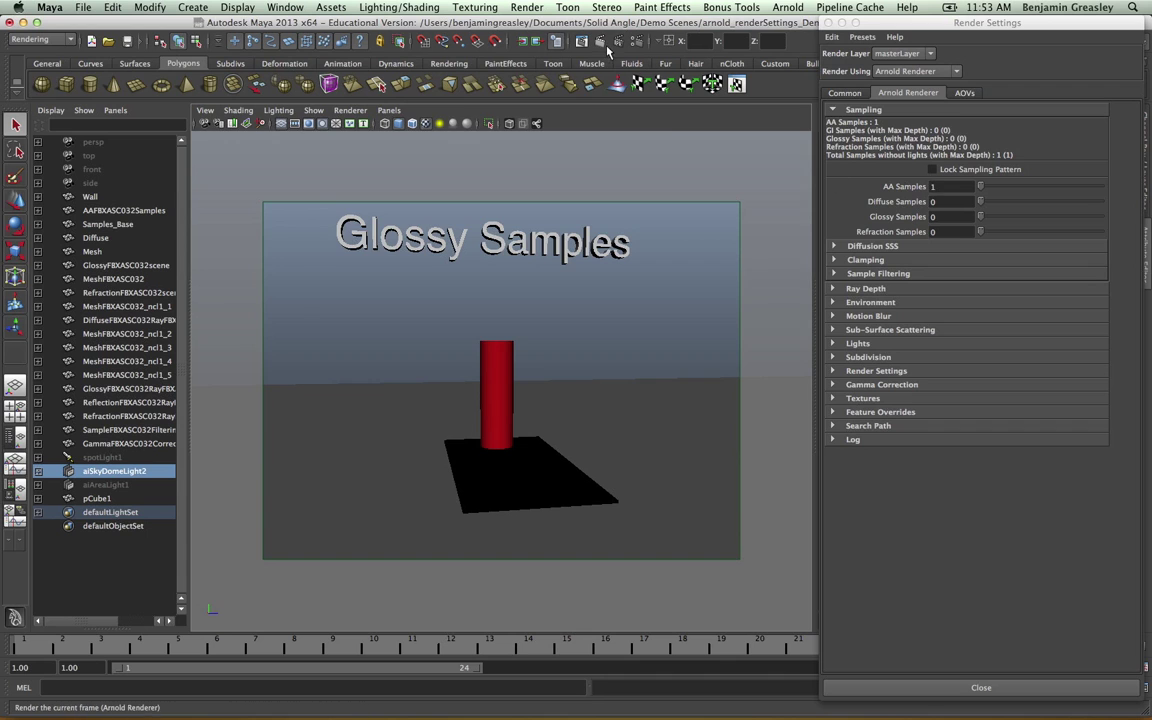
{"action": "left_click", "coordinate": [546, 41]}
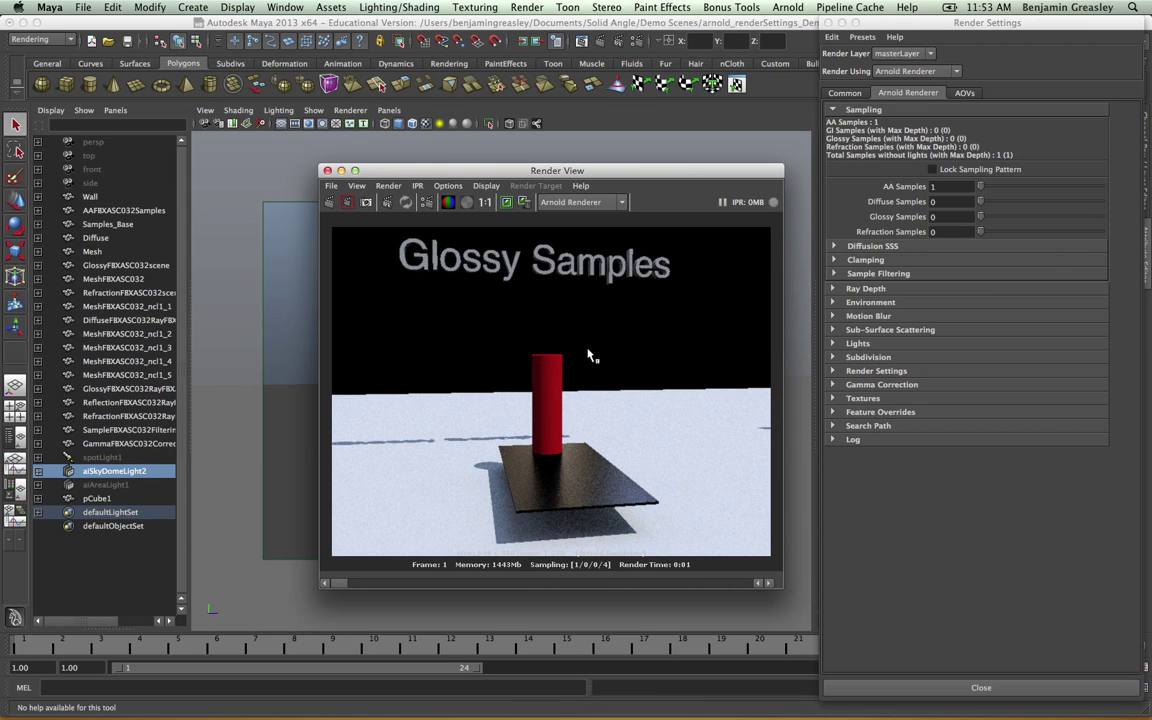
{"action": "left_click", "coordinate": [327, 171]}
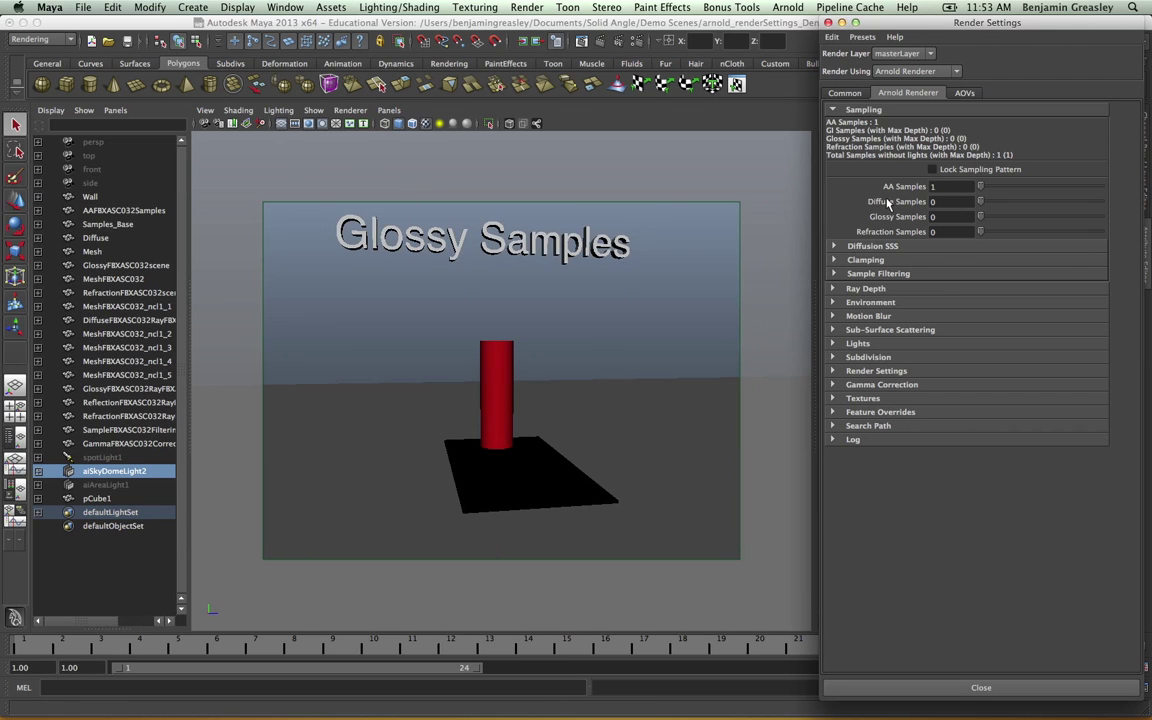
Step: Set Glossy Samples to 1 and render the red cylinder scene
{"action": "left_click_drag", "start_coordinate": [980, 216], "coordinate": [992, 216]}
{"action": "left_click", "coordinate": [556, 41]}
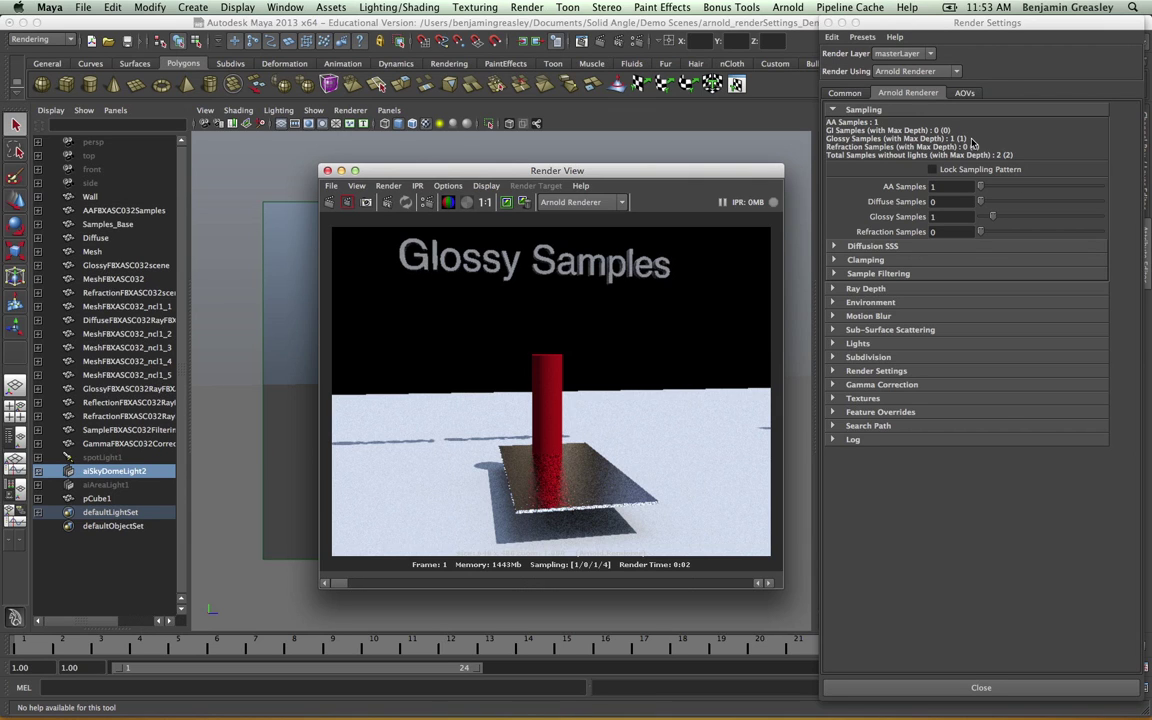
Step: Set Glossy Samples to 5 and re-render the Glossy Samples scene
{"action": "left_click_drag", "start_coordinate": [993, 219], "coordinate": [1041, 217]}
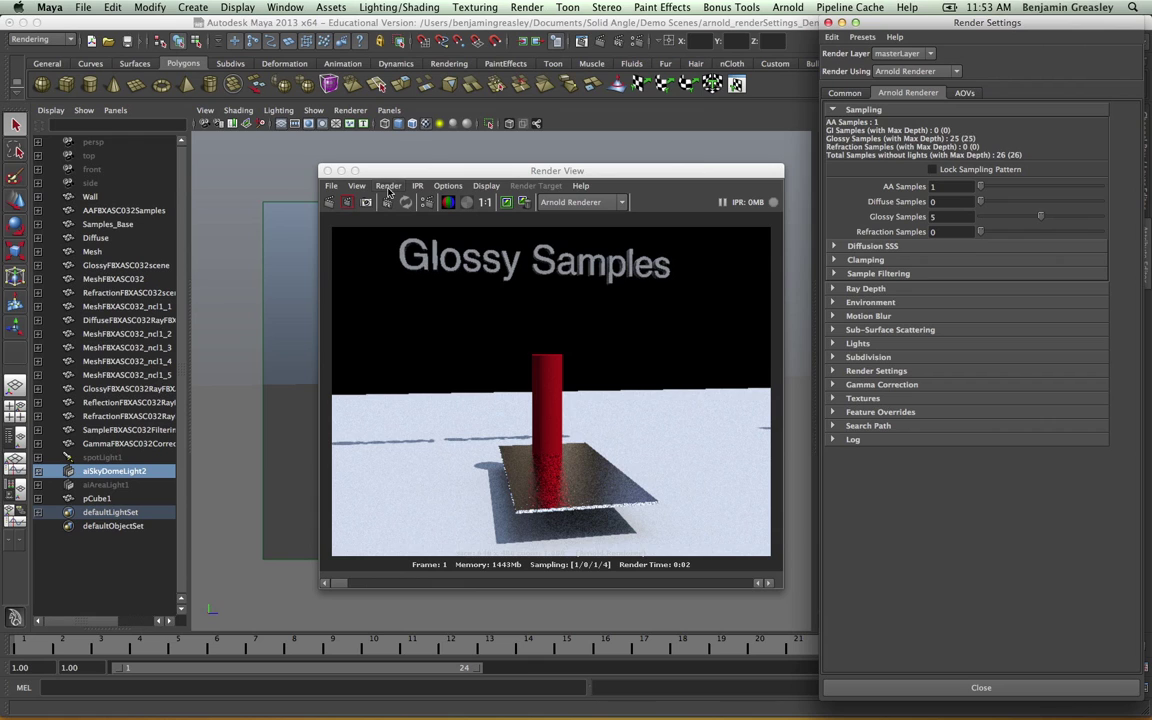
{"action": "left_click", "coordinate": [330, 206]}
{"action": "left_click", "coordinate": [330, 206]}
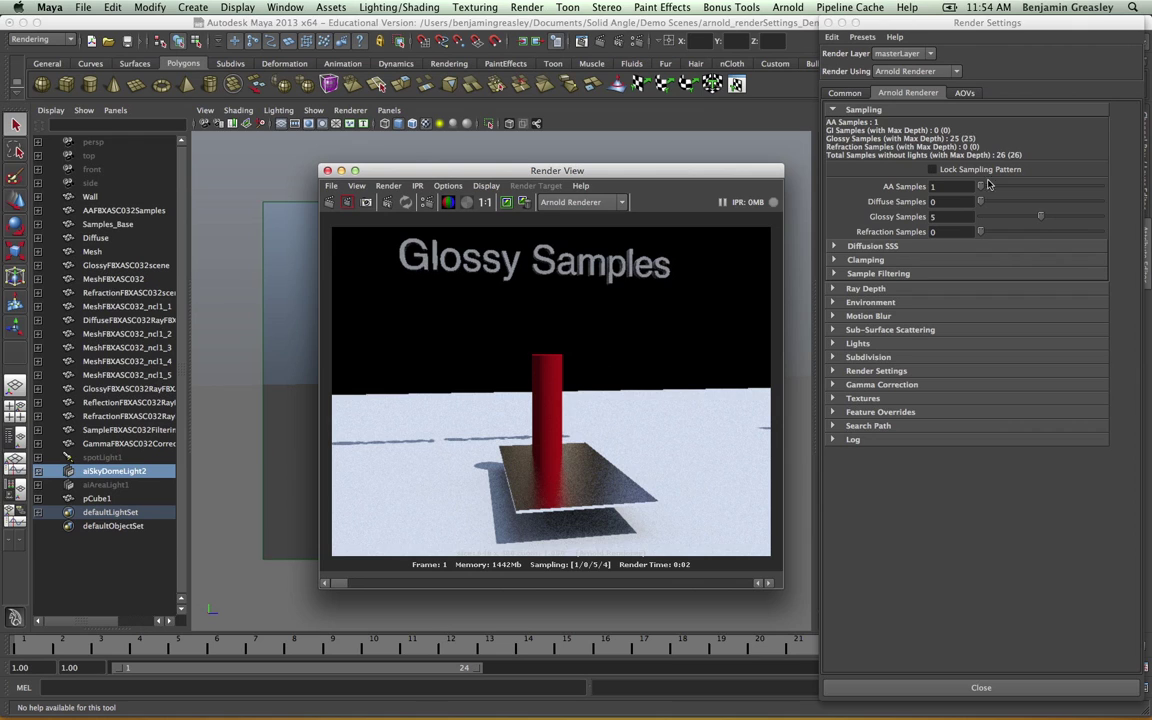
Step: Set AA Samples to 4 and re-render the Glossy Samples scene
{"action": "left_click_drag", "start_coordinate": [982, 188], "coordinate": [1013, 188]}
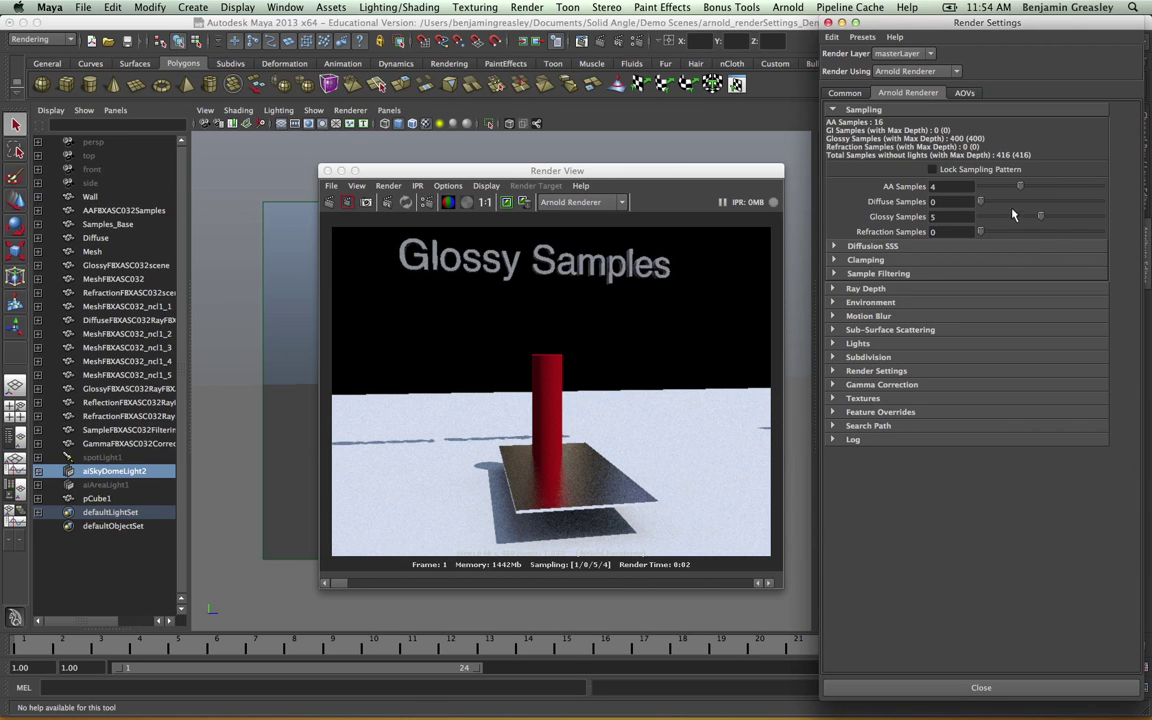
{"action": "left_click", "coordinate": [331, 203]}
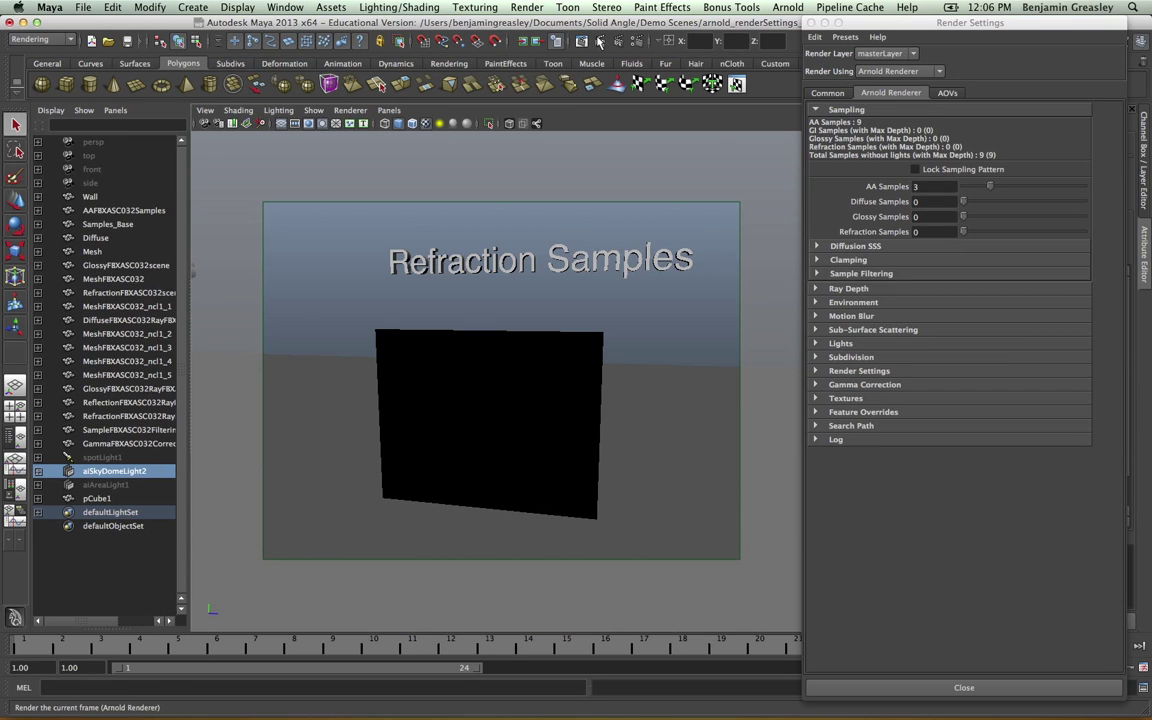
Step: Render the Refraction Samples scene with Refraction Samples at 0, and render it again with Refraction Samples set to 1
{"action": "left_click", "coordinate": [536, 39]}
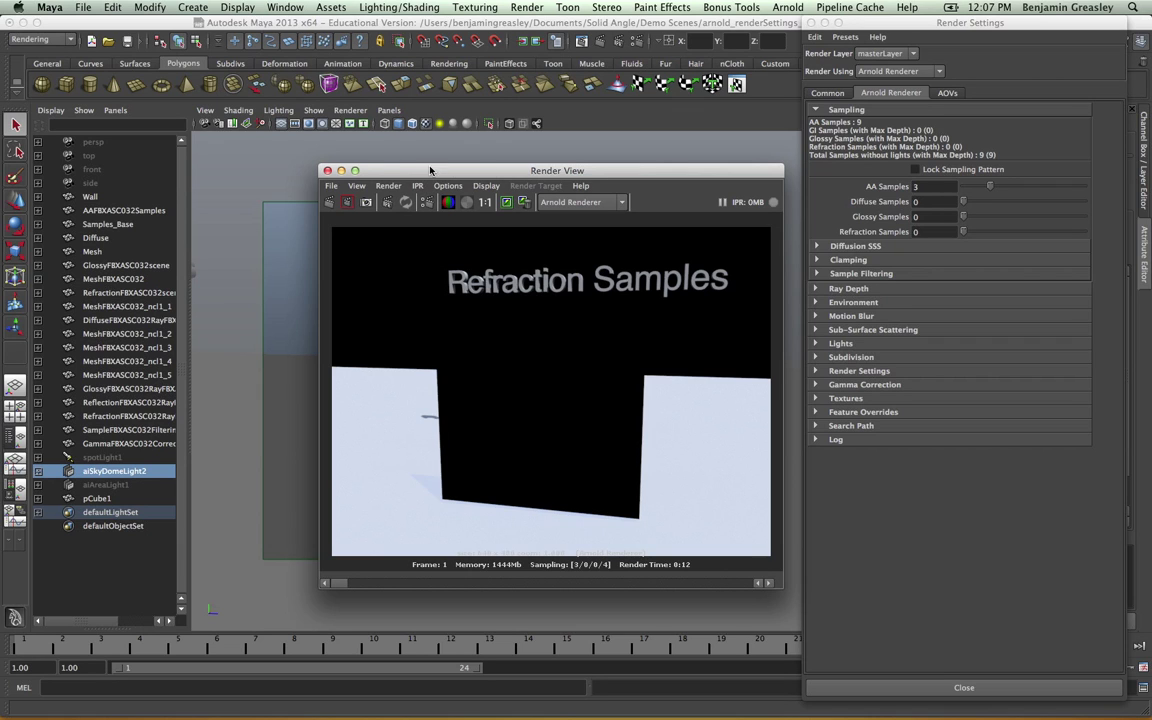
{"action": "left_click", "coordinate": [328, 171]}
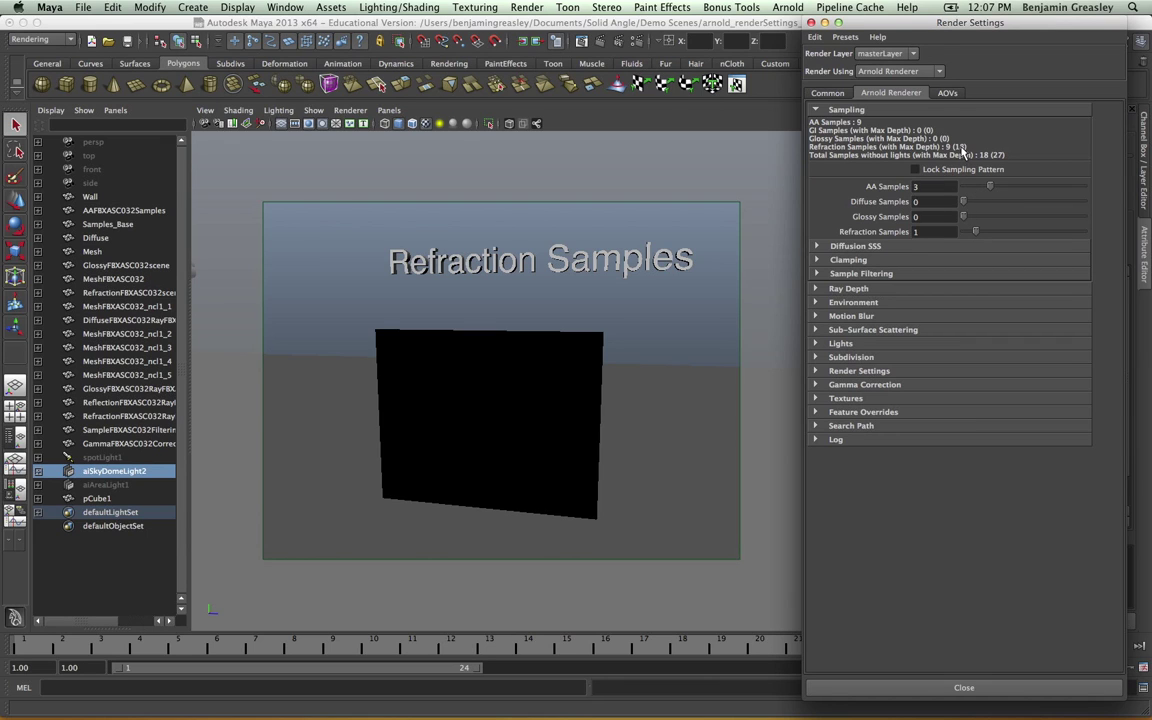
{"action": "left_click", "coordinate": [600, 46]}
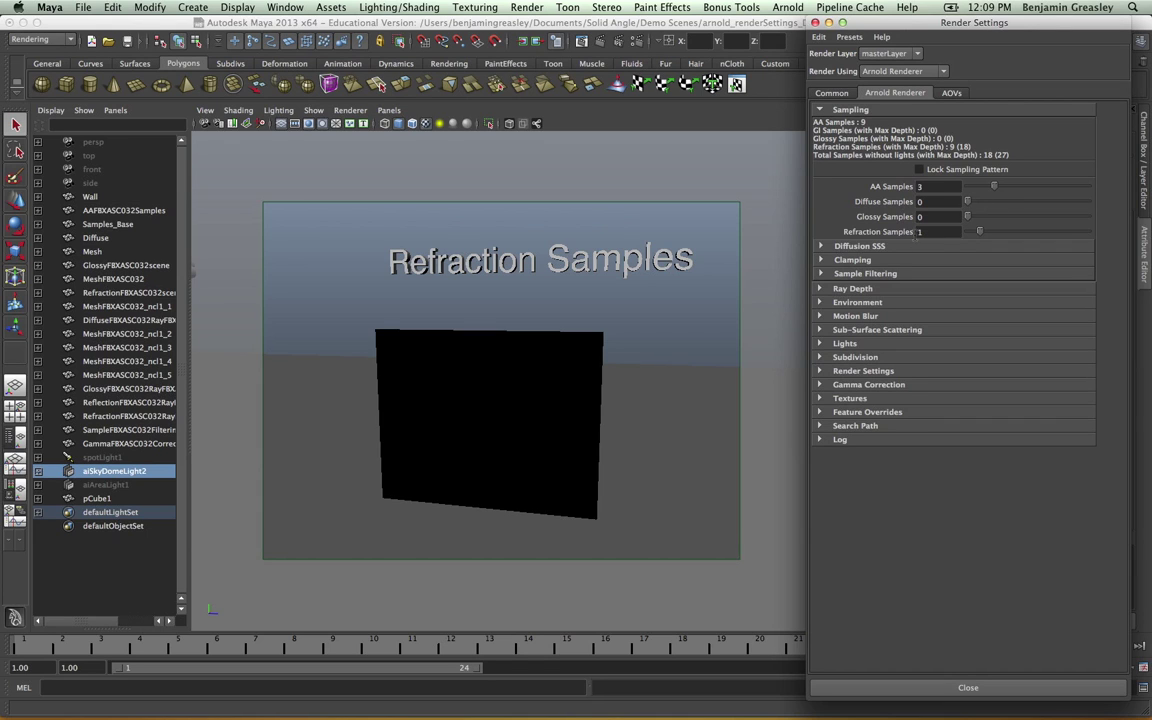
{"action": "left_click", "coordinate": [604, 43]}
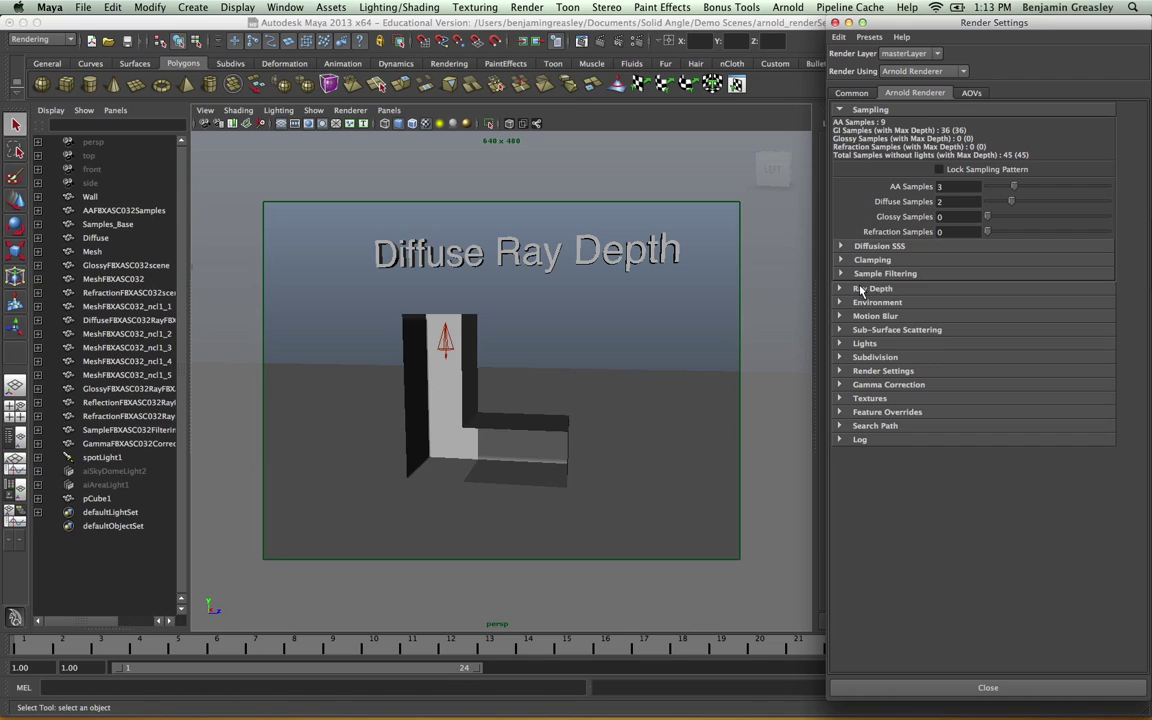
Step: Expand the Ray Depth settings and render the Diffuse Ray Depth scene with Diffuse, Glossy, Reflection and Refraction depths at 0
{"action": "left_click", "coordinate": [869, 289]}
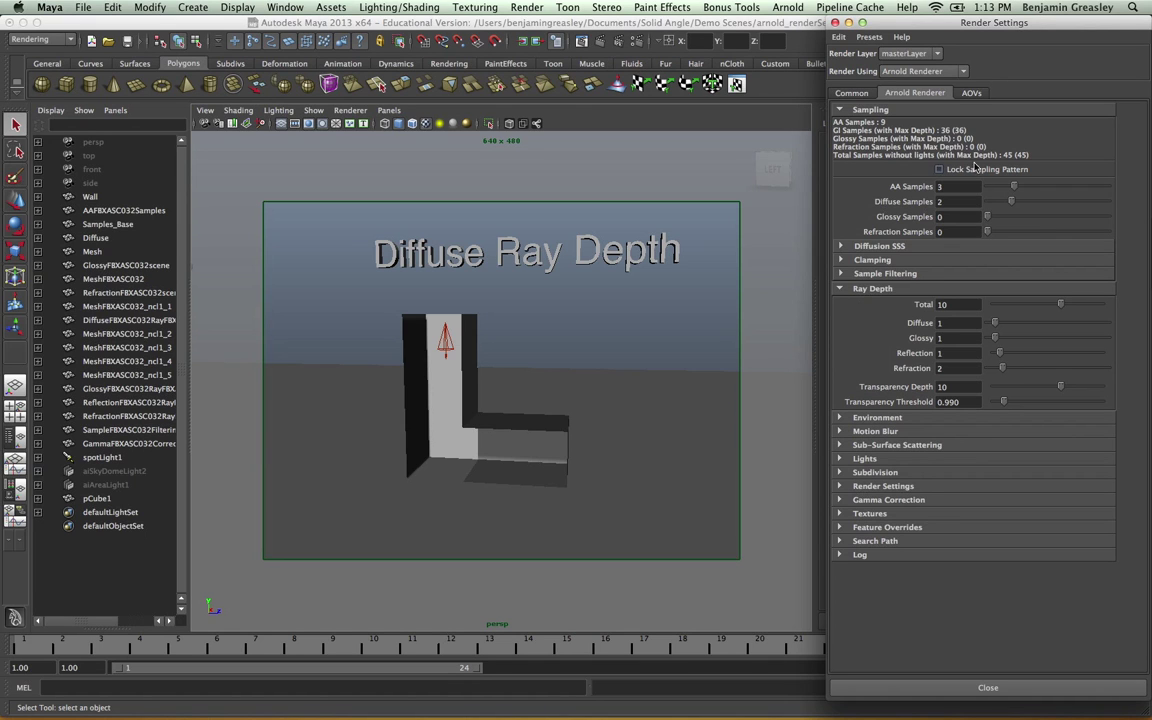
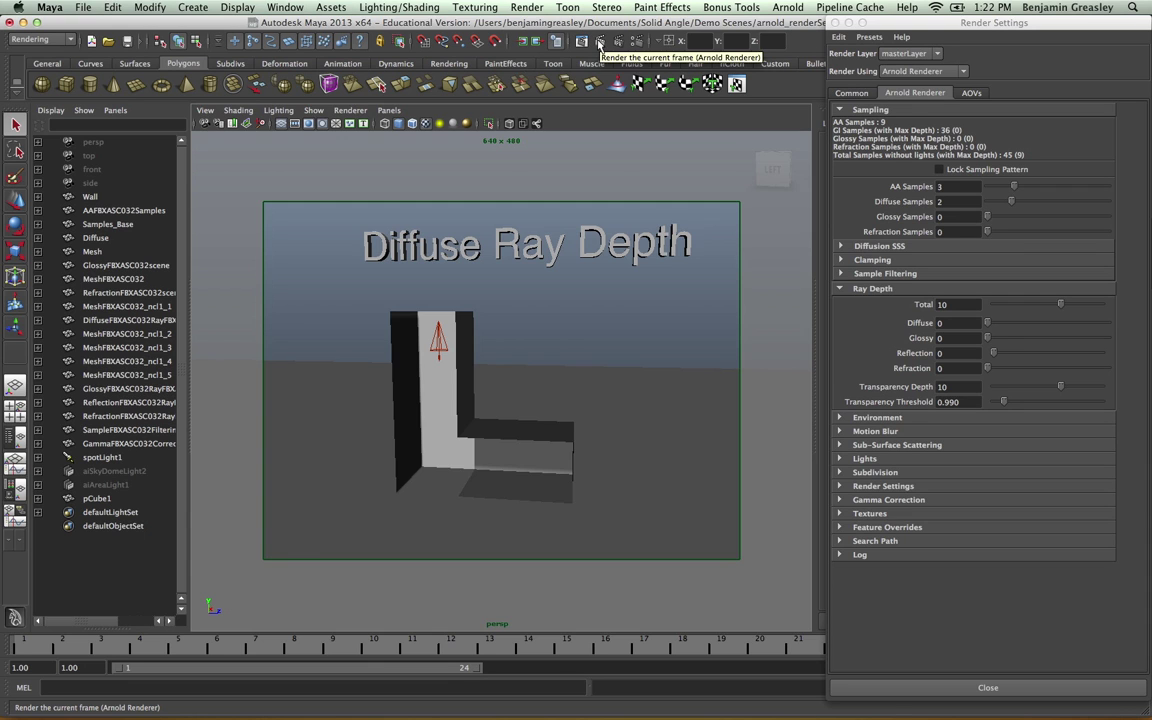
{"action": "left_click", "coordinate": [600, 42]}
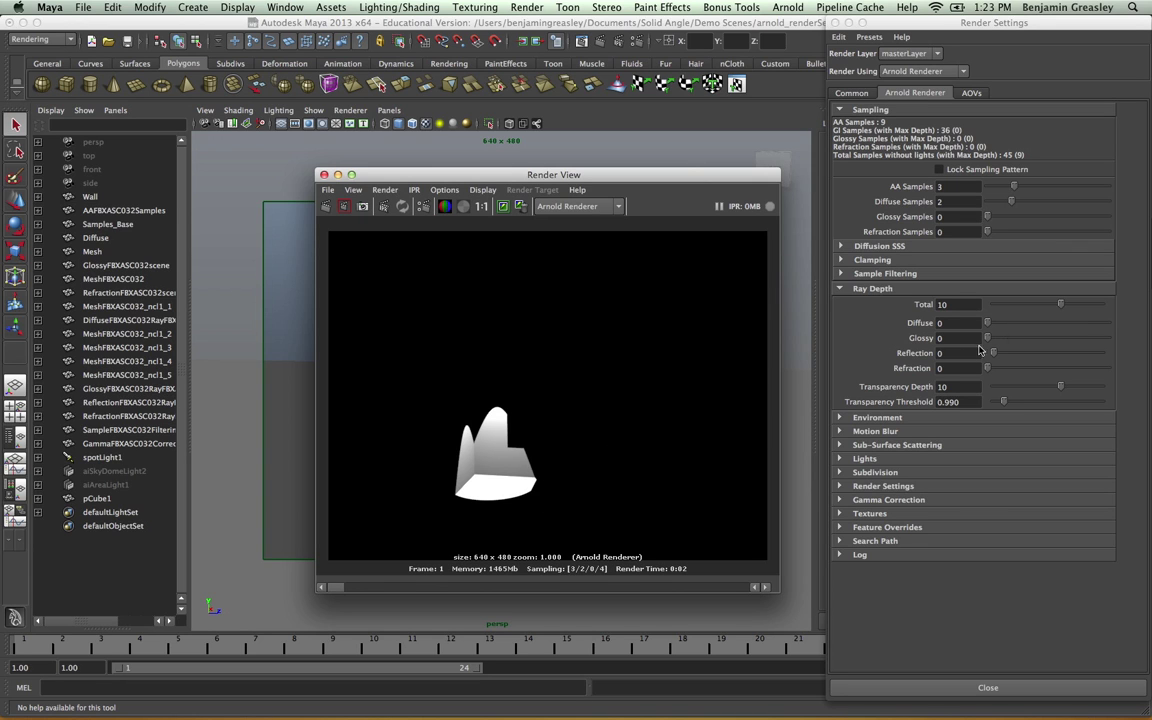
Step: Set the Diffuse ray depth to 1 and re-render the Diffuse Ray Depth scene
{"action": "left_click", "coordinate": [895, 297]}
{"action": "left_click_drag", "start_coordinate": [987, 323], "coordinate": [997, 326]}
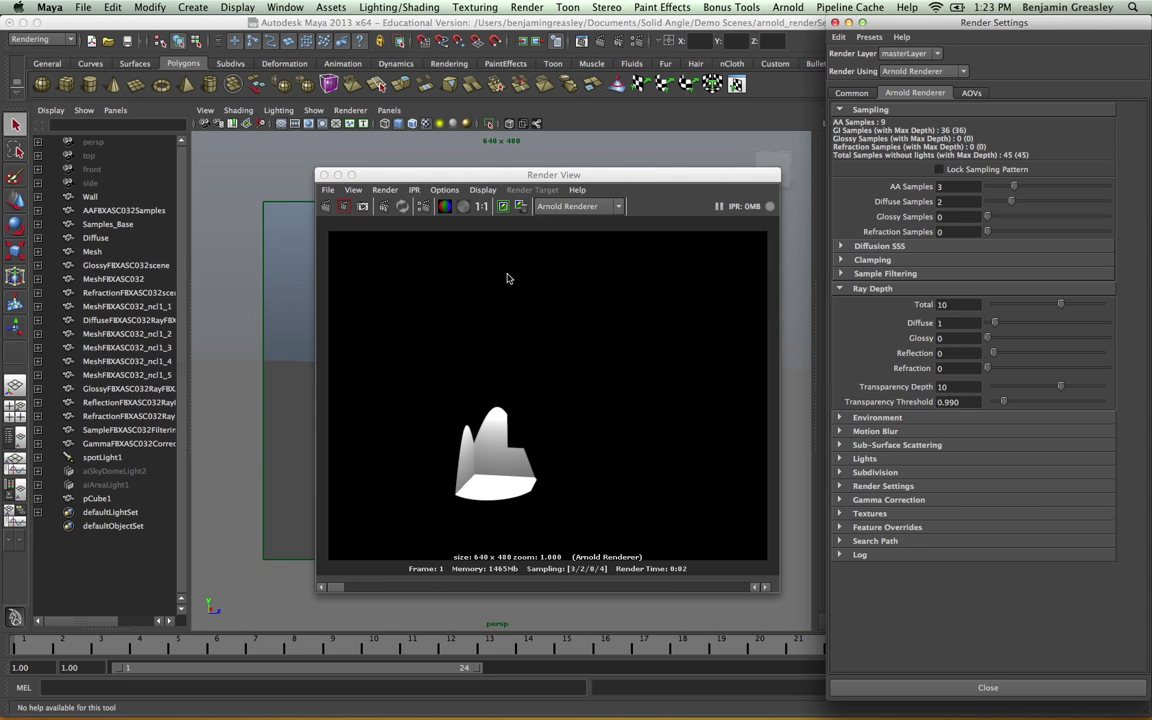
{"action": "left_click", "coordinate": [332, 208]}
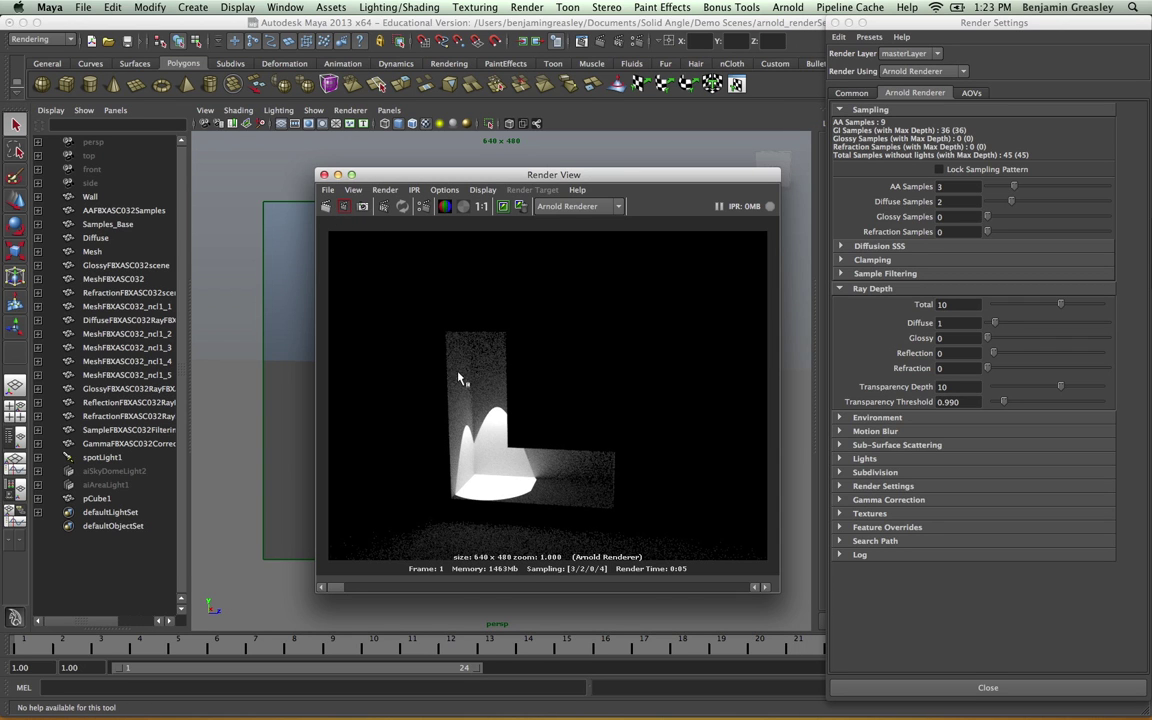
Step: Re-render the Diffuse Ray Depth scene with Diffuse ray depth at 4, and again with AA Samples and Diffuse Samples both at 4
{"action": "left_click", "coordinate": [897, 296]}
{"action": "left_click_drag", "start_coordinate": [994, 323], "coordinate": [1021, 326]}
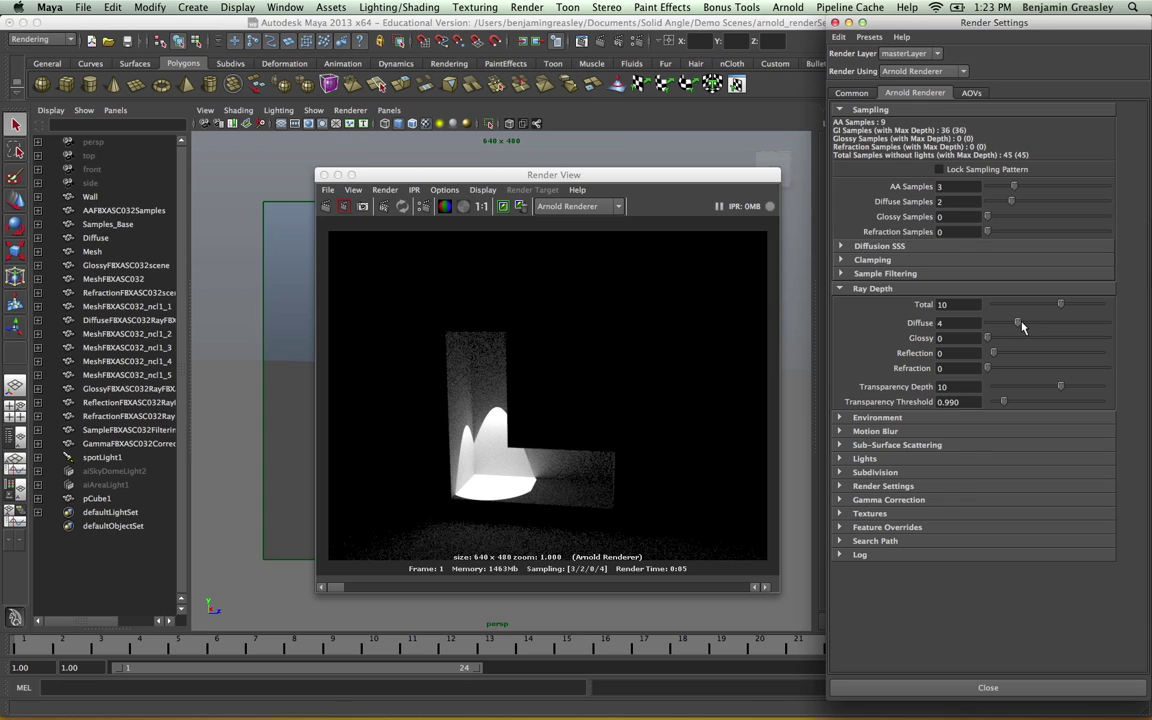
{"action": "left_click", "coordinate": [329, 208]}
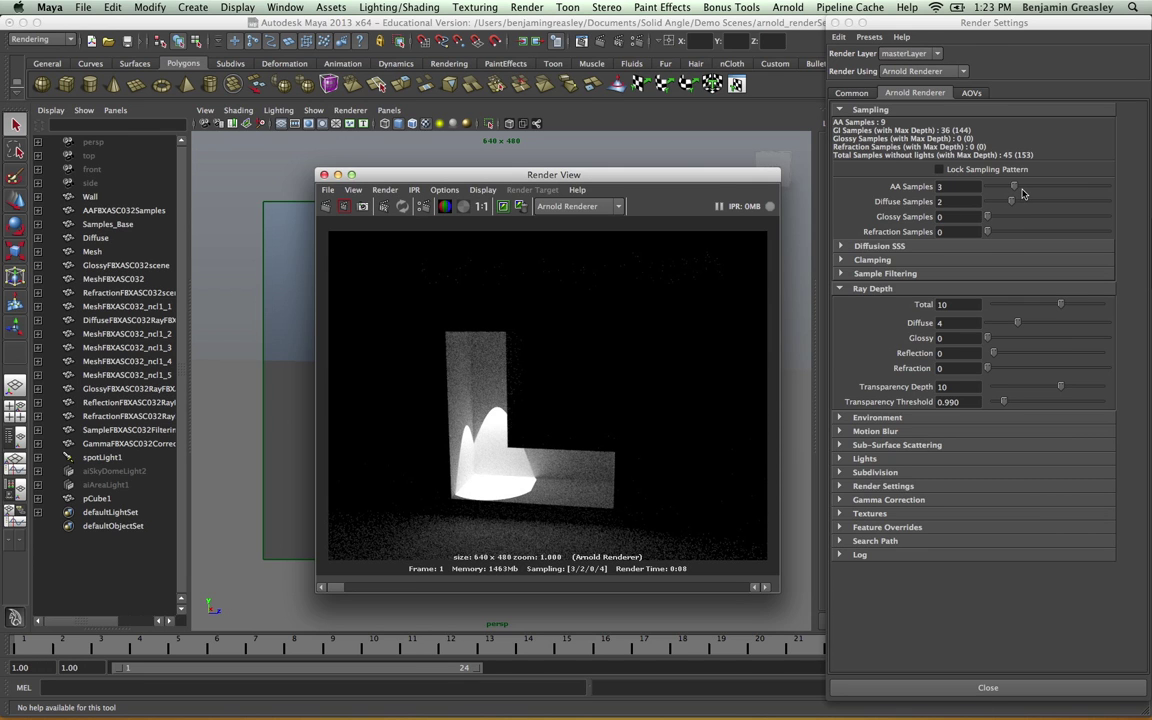
{"action": "left_click_drag", "start_coordinate": [1014, 186], "coordinate": [1027, 186]}
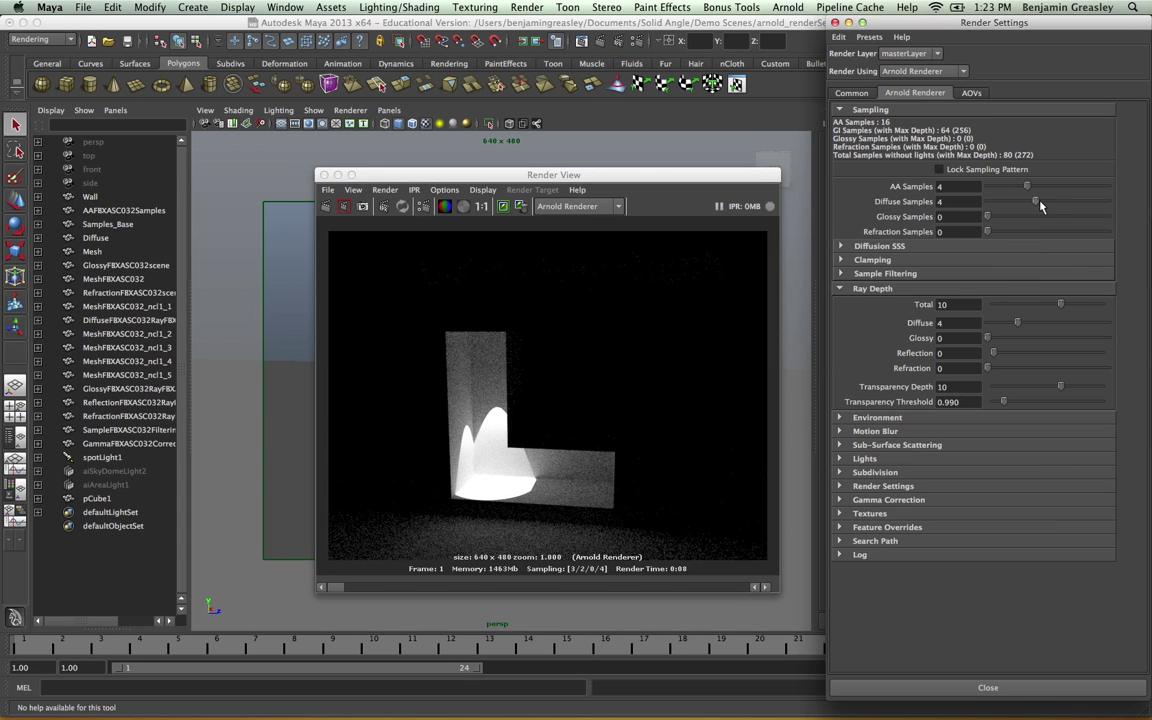
{"action": "left_click", "coordinate": [324, 206]}
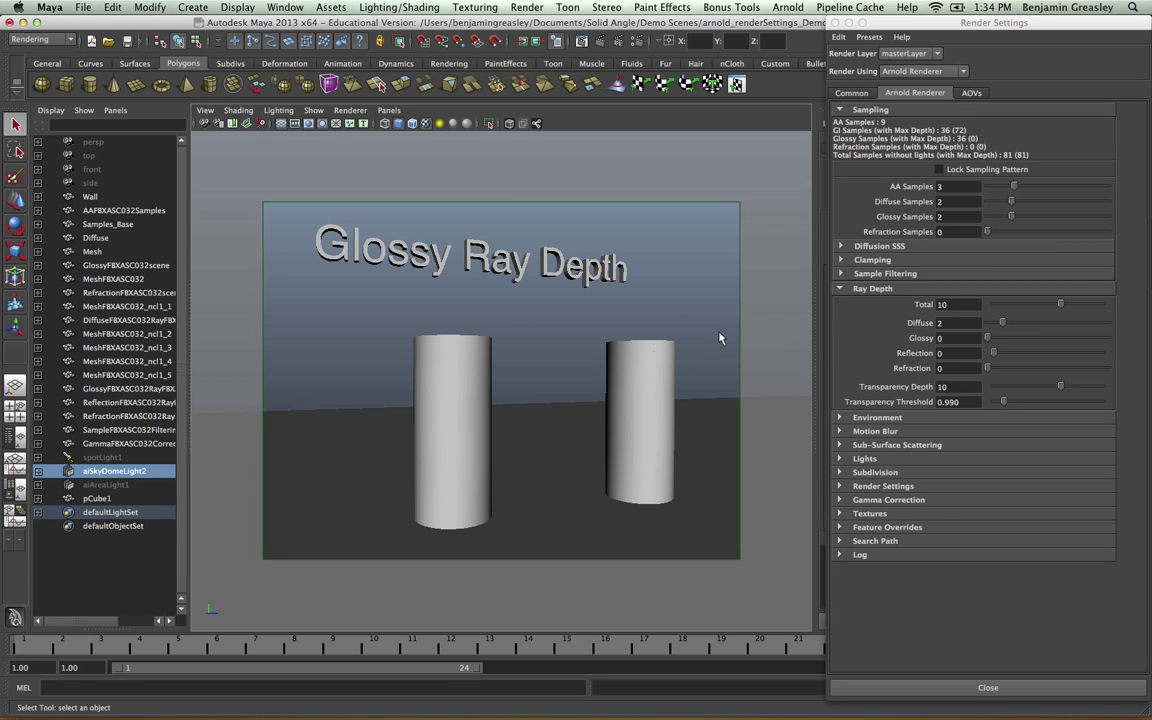
Step: Render the Glossy Ray Depth scene with Glossy ray depth at 0, and re-render it with the depth set to 1
{"action": "left_click", "coordinate": [600, 42]}
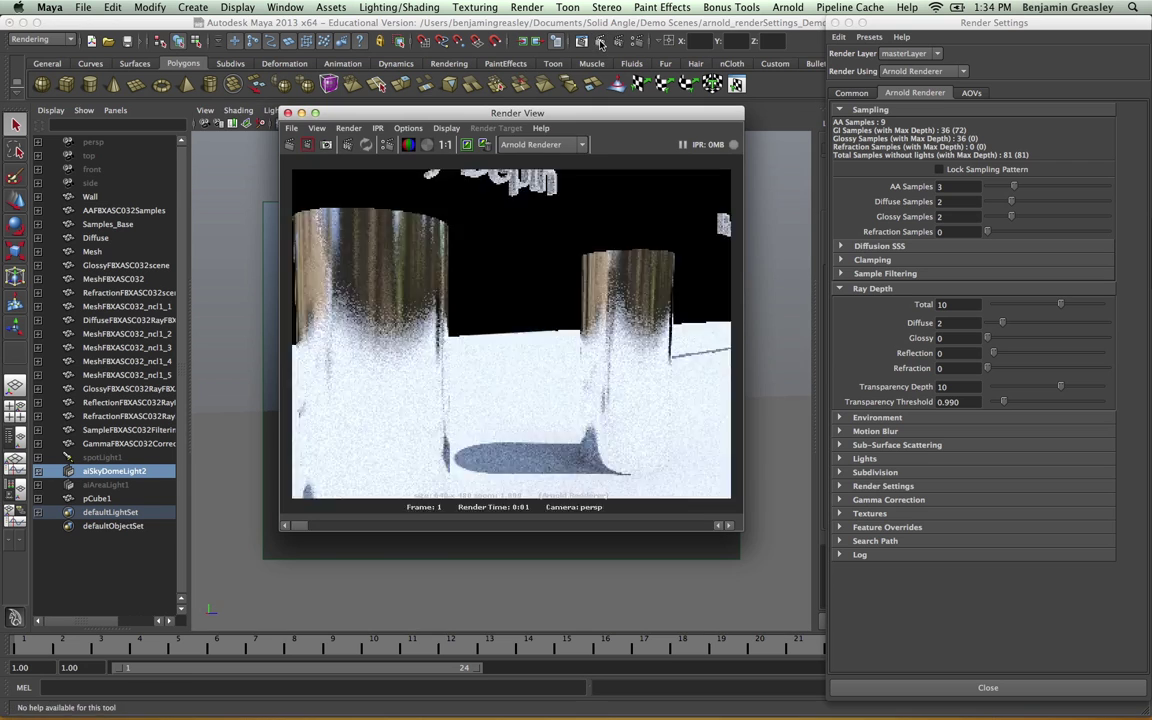
{"action": "left_click_drag", "start_coordinate": [704, 120], "coordinate": [711, 147]}
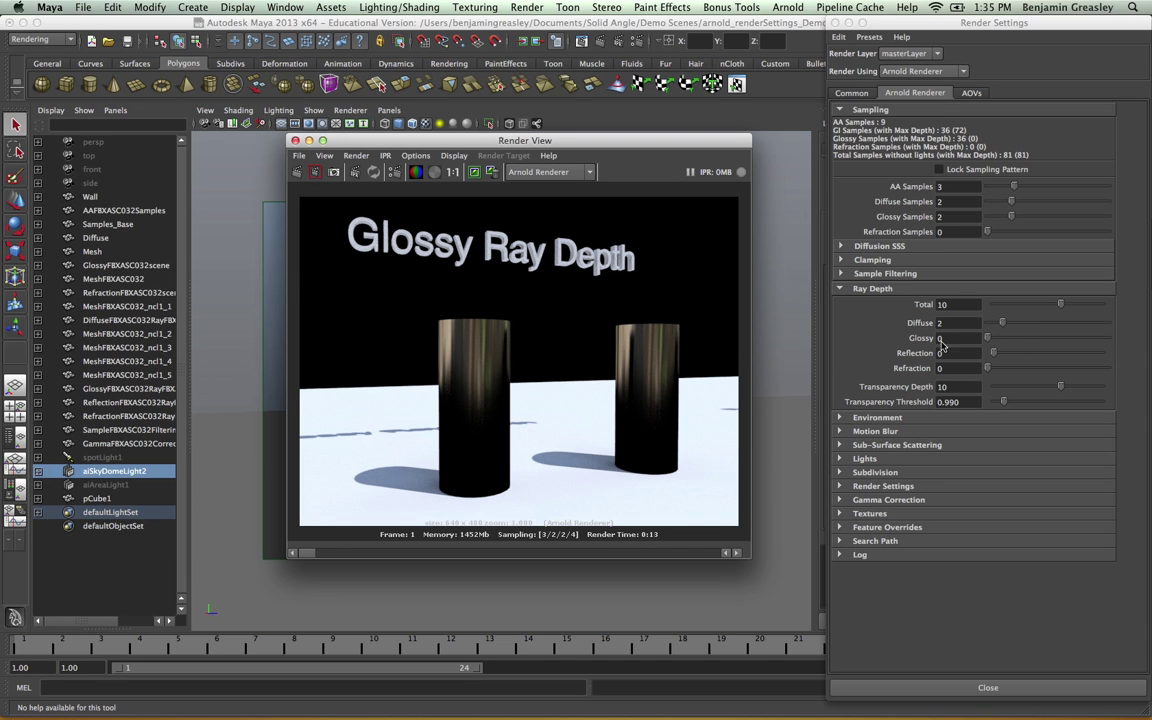
{"action": "left_click", "coordinate": [991, 343]}
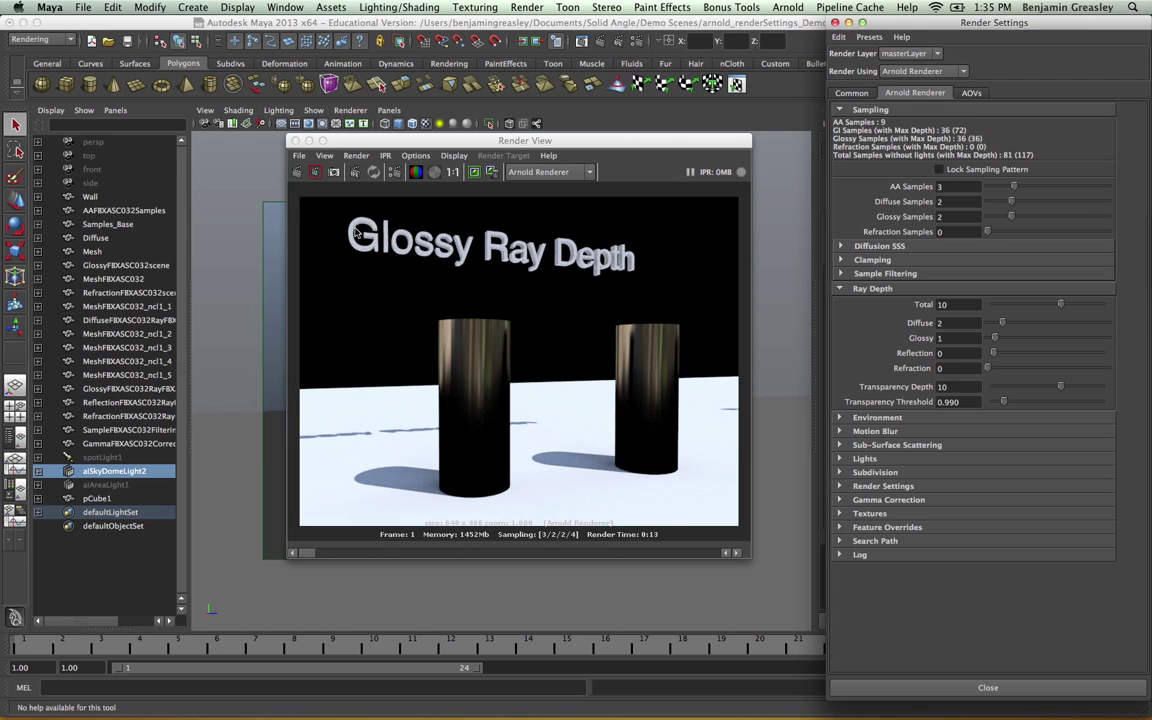
{"action": "left_click", "coordinate": [298, 173]}
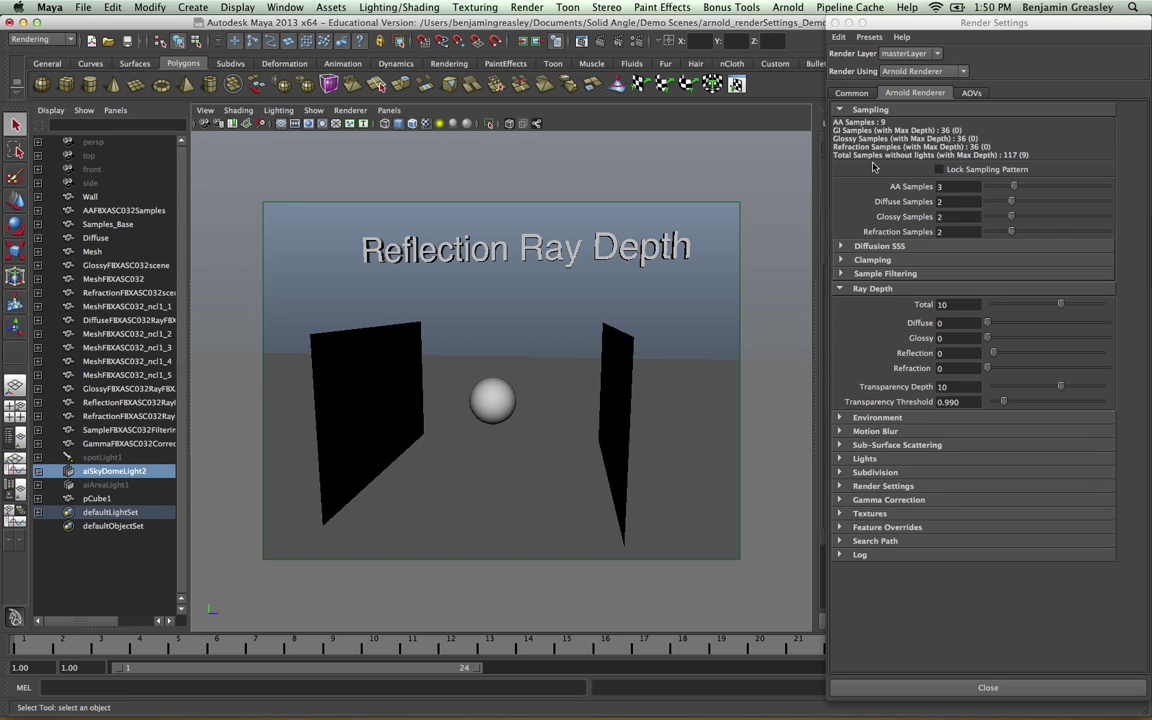
Step: Render the Reflection Ray Depth scene with Reflection ray depth at 0, and re-render it with the depth set to 1
{"action": "left_click", "coordinate": [600, 42]}
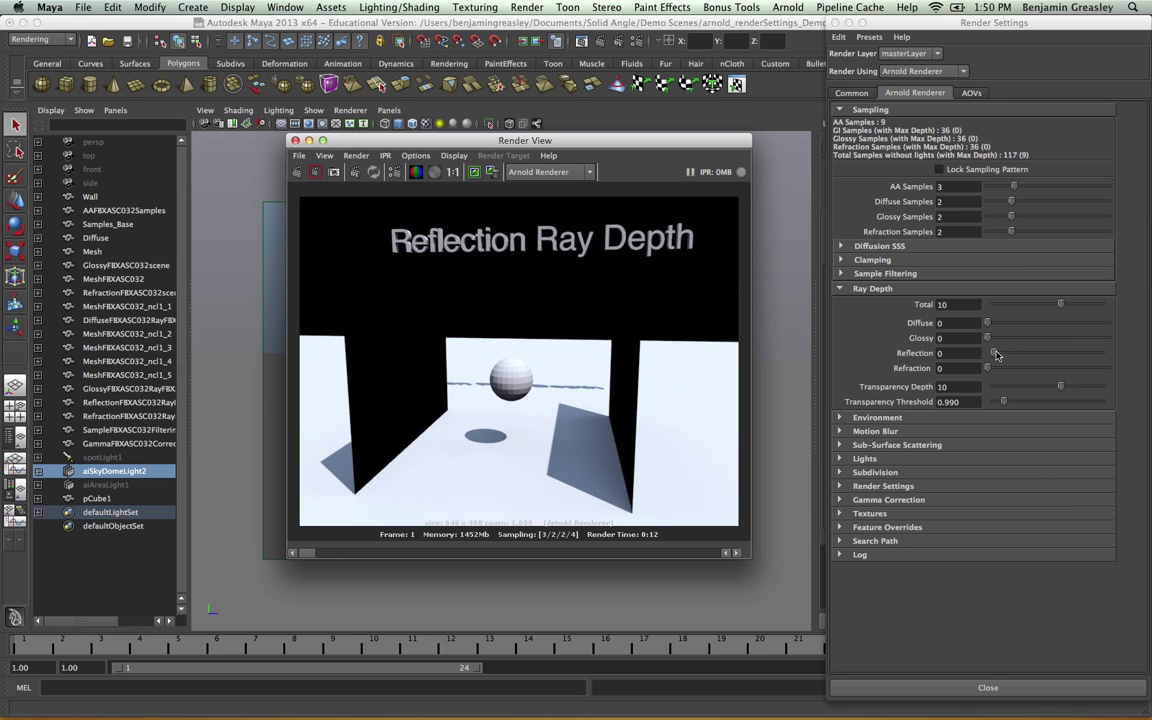
{"action": "left_click_drag", "start_coordinate": [993, 354], "coordinate": [1001, 357]}
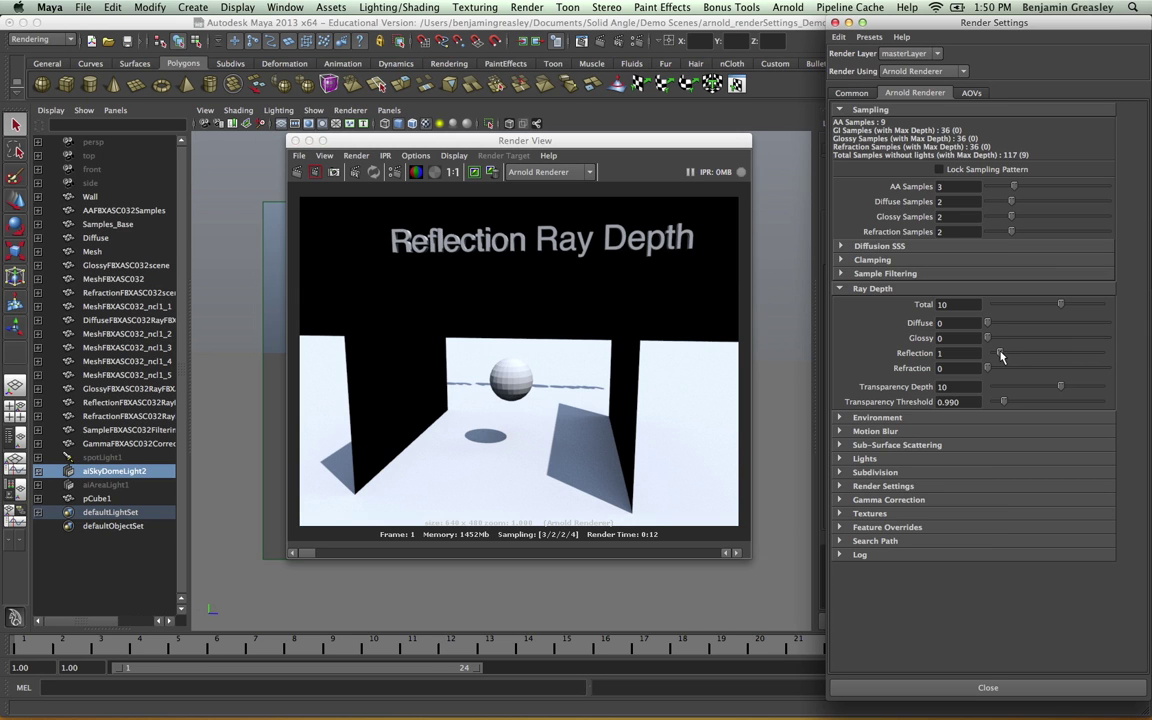
{"action": "left_click", "coordinate": [299, 173]}
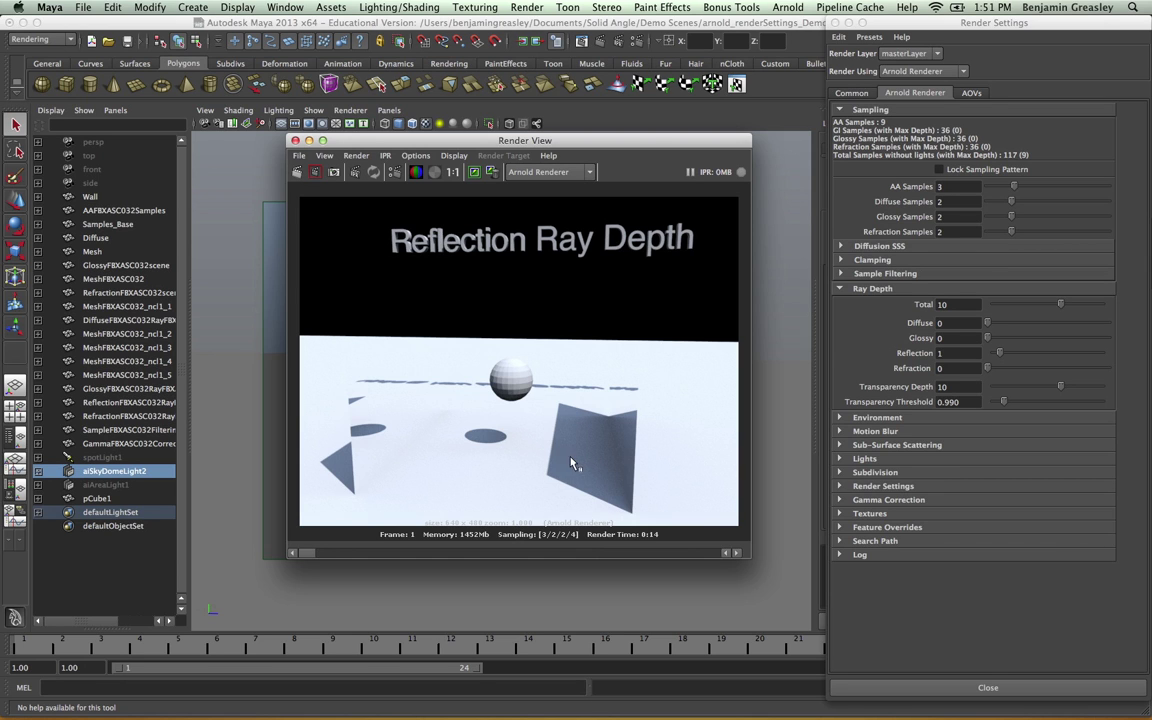
Step: Render the mirrors and sphere from a closer angle, and re-render with Reflection ray depth set to 2
{"action": "left_click", "coordinate": [295, 141]}
{"action": "right_click_drag", "start_coordinate": [436, 340], "coordinate": [541, 323], "text": "alt"}
{"action": "mouse_move", "coordinate": [541, 323]}
{"action": "left_mouse_down", "text": "alt"}
{"action": "mouse_move", "coordinate": [489, 339]}
{"action": "mouse_move", "coordinate": [437, 419]}
{"action": "mouse_move", "coordinate": [489, 347]}
{"action": "mouse_move", "coordinate": [448, 360]}
{"action": "mouse_move", "coordinate": [514, 342]}
{"action": "mouse_move", "coordinate": [540, 360]}
{"action": "mouse_move", "coordinate": [548, 324]}
{"action": "left_mouse_up", "text": "alt"}
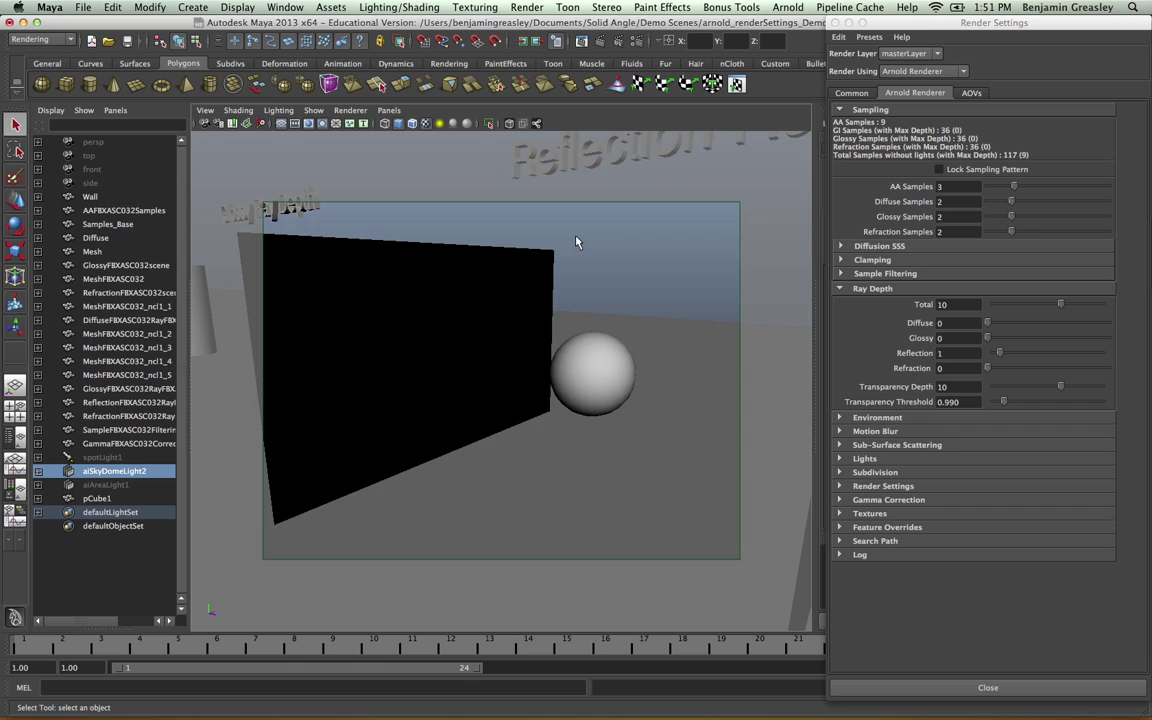
{"action": "left_click", "coordinate": [538, 41]}
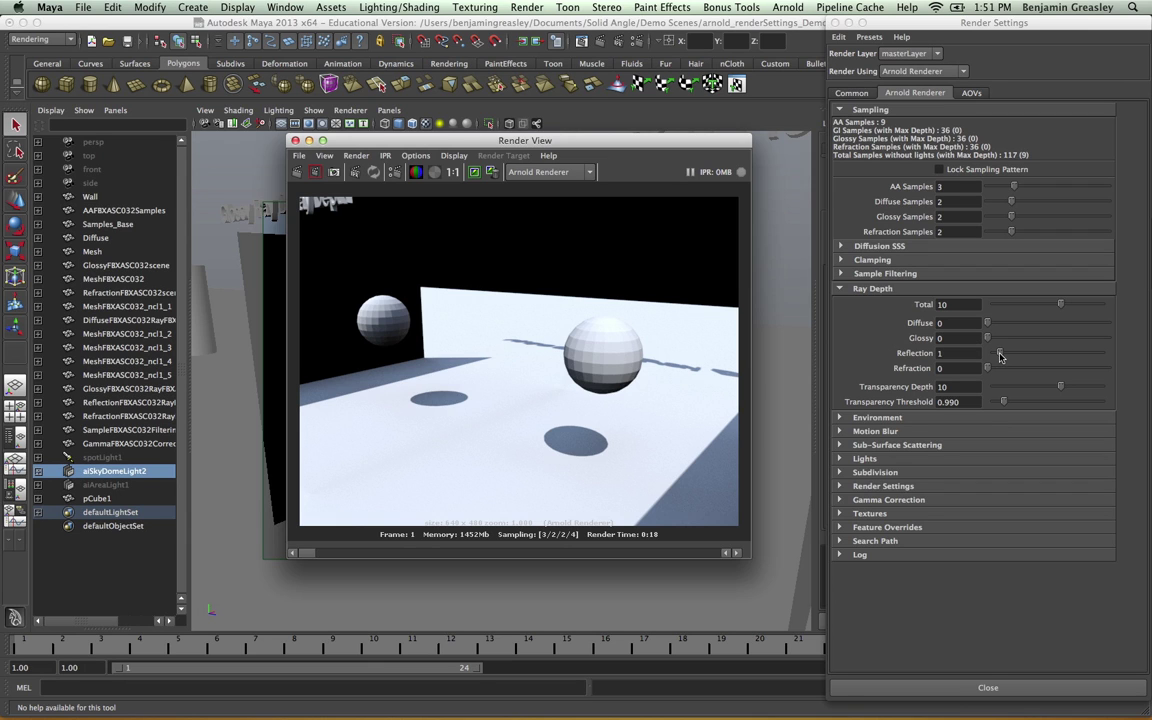
{"action": "left_click_drag", "start_coordinate": [1000, 357], "coordinate": [1010, 358]}
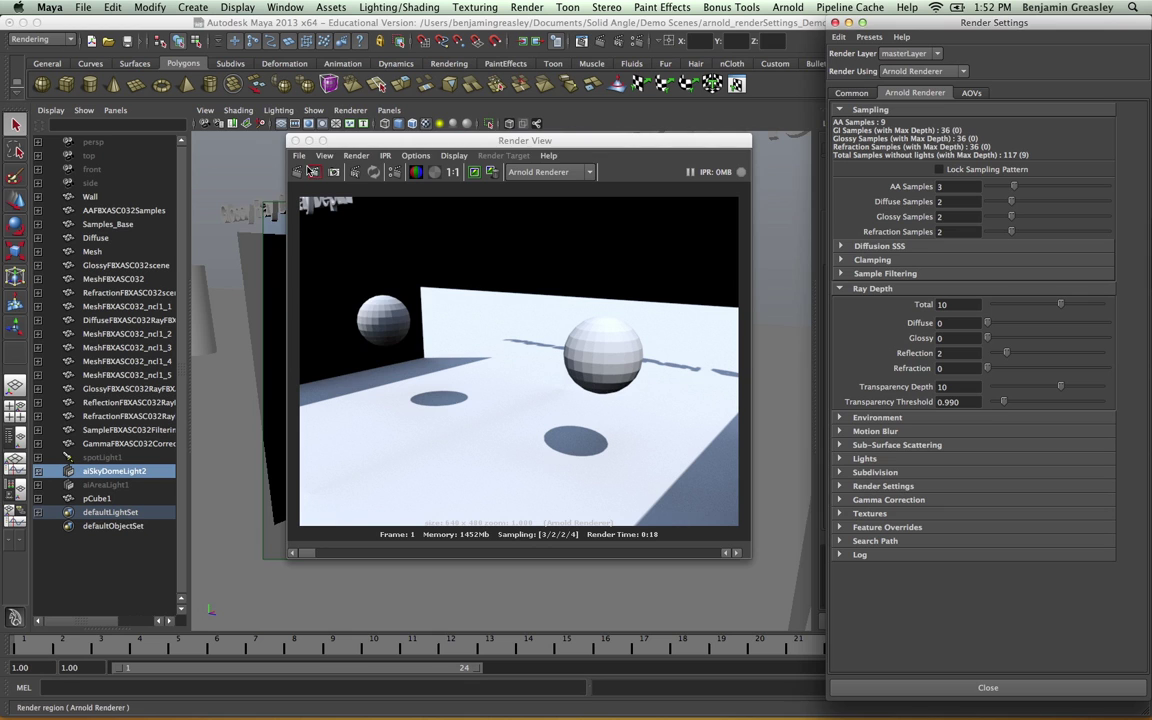
{"action": "left_click", "coordinate": [296, 172]}
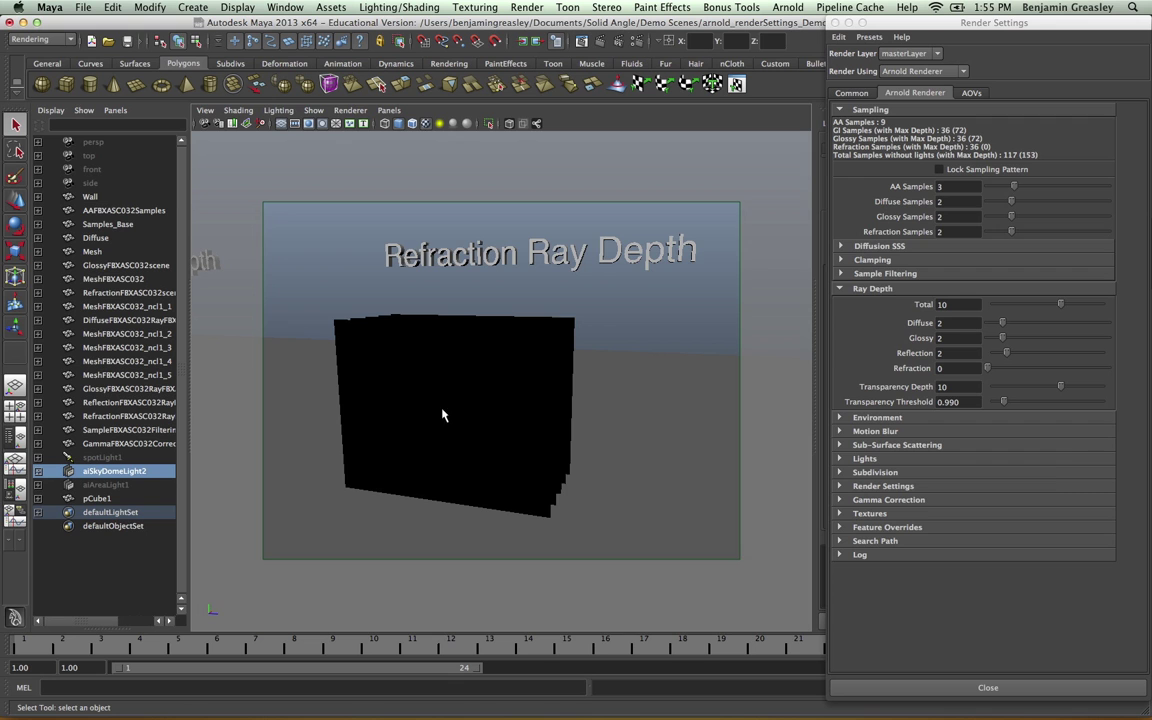
Step: Render the Refraction Ray Depth scene with Refraction ray depth at 0, and re-render it with the depth set to 1
{"action": "left_click_drag", "start_coordinate": [581, 396], "coordinate": [381, 438], "text": "alt"}
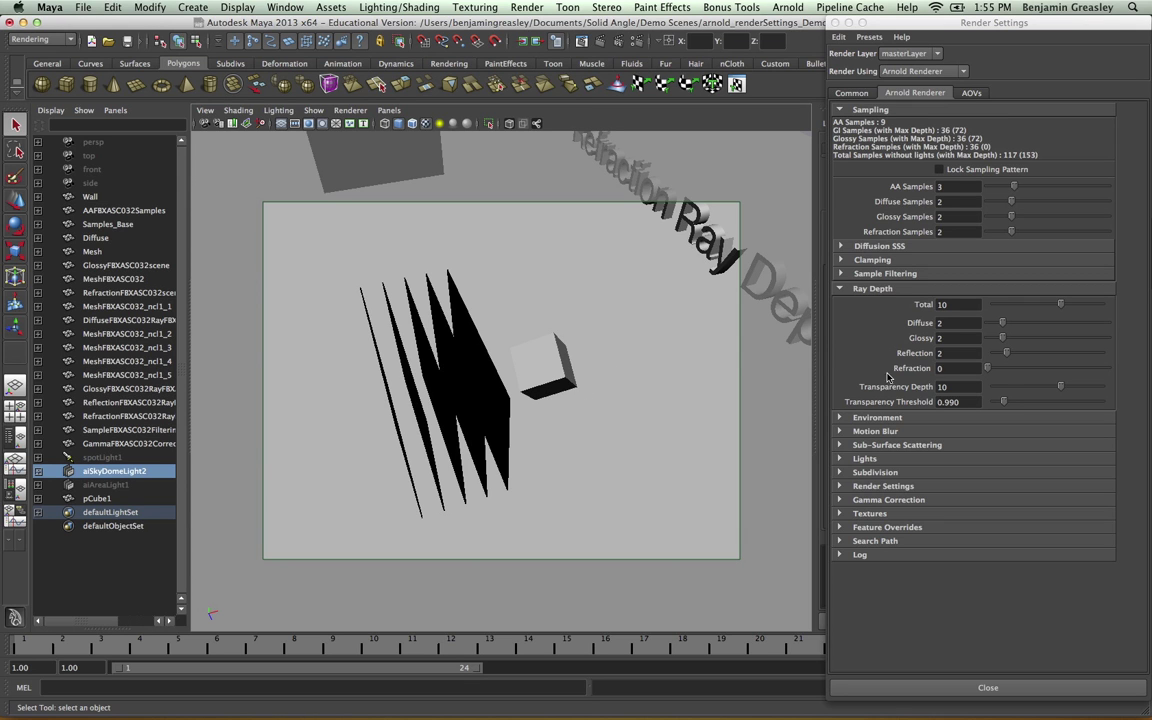
{"action": "left_click_drag", "start_coordinate": [560, 420], "coordinate": [556, 415], "text": "alt"}
{"action": "key", "text": "["}
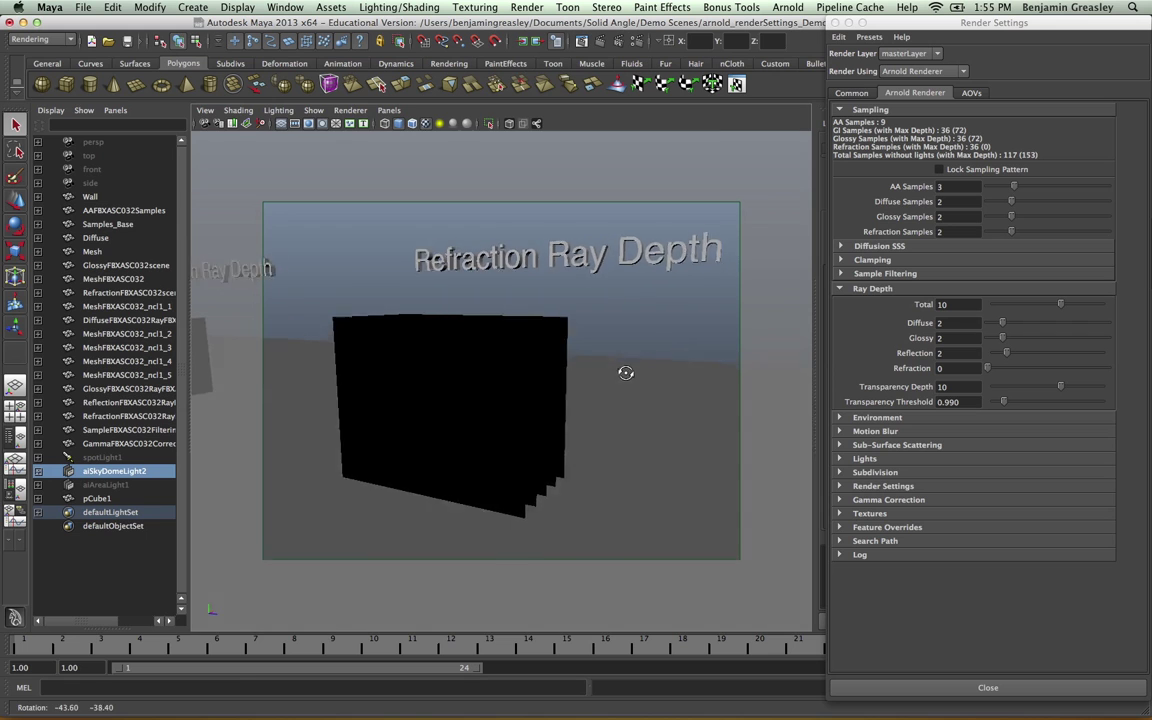
{"action": "left_click", "coordinate": [597, 46]}
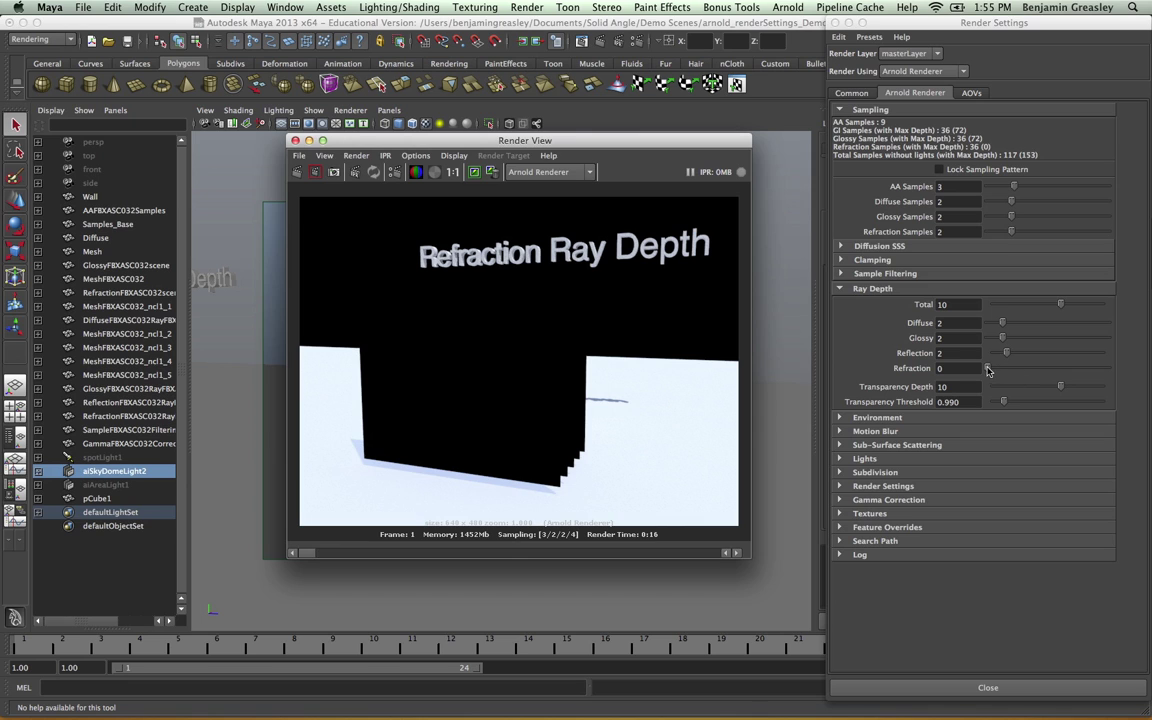
{"action": "left_click_drag", "start_coordinate": [987, 369], "coordinate": [993, 371]}
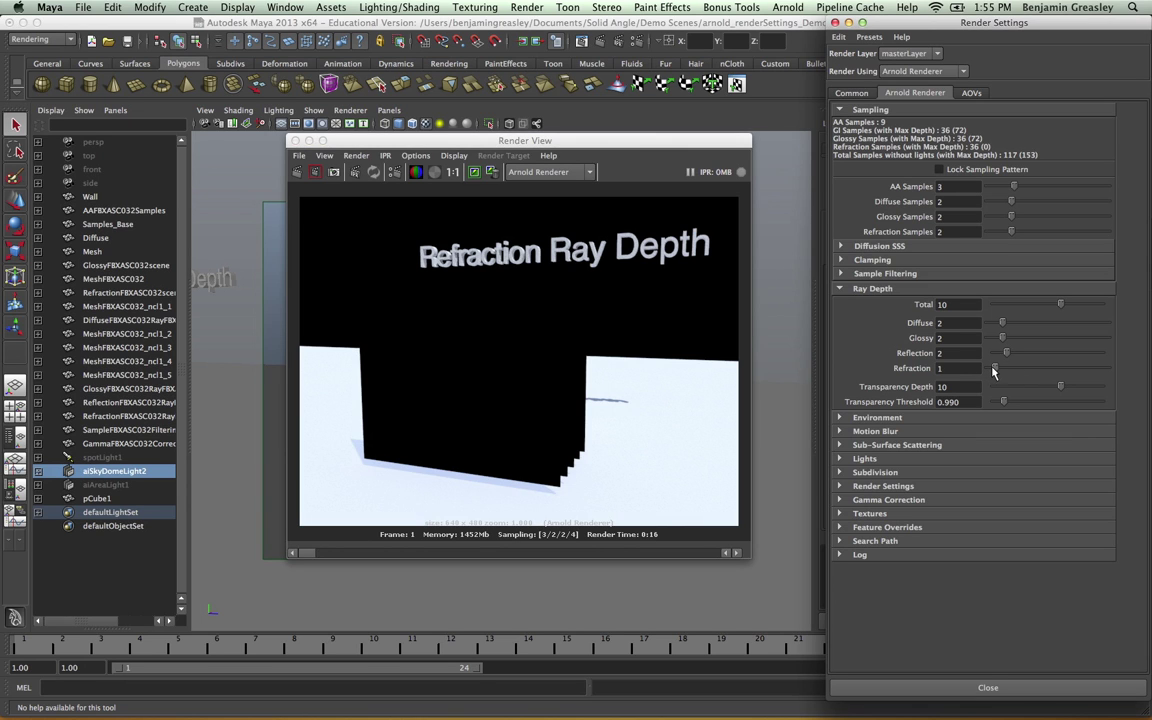
{"action": "left_click", "coordinate": [300, 174]}
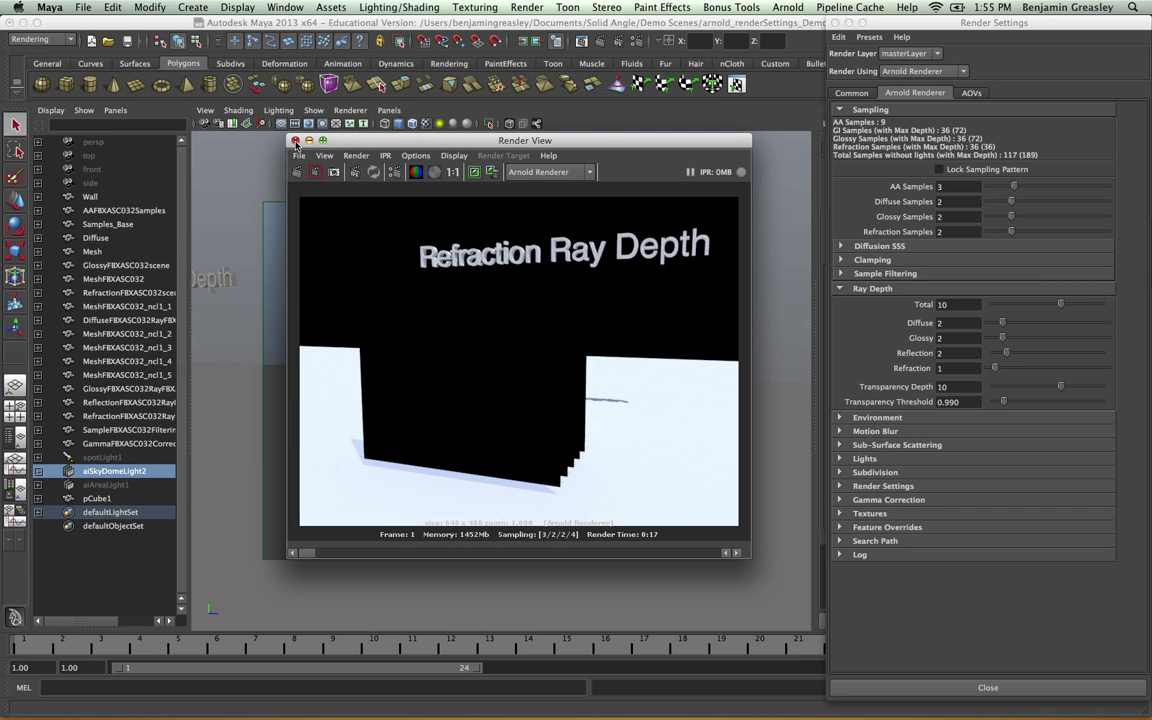
Step: Inspect the stacked refraction planes, set the Refraction ray depth to 2 and re-render the scene from the front
{"action": "left_click", "coordinate": [268, 132]}
{"action": "left_click_drag", "start_coordinate": [528, 392], "coordinate": [421, 406], "text": "alt"}
{"action": "left_click", "coordinate": [511, 378]}
{"action": "left_click_drag", "start_coordinate": [416, 340], "coordinate": [509, 380], "text": "alt"}
{"action": "left_click_drag", "start_coordinate": [994, 368], "coordinate": [1004, 372]}
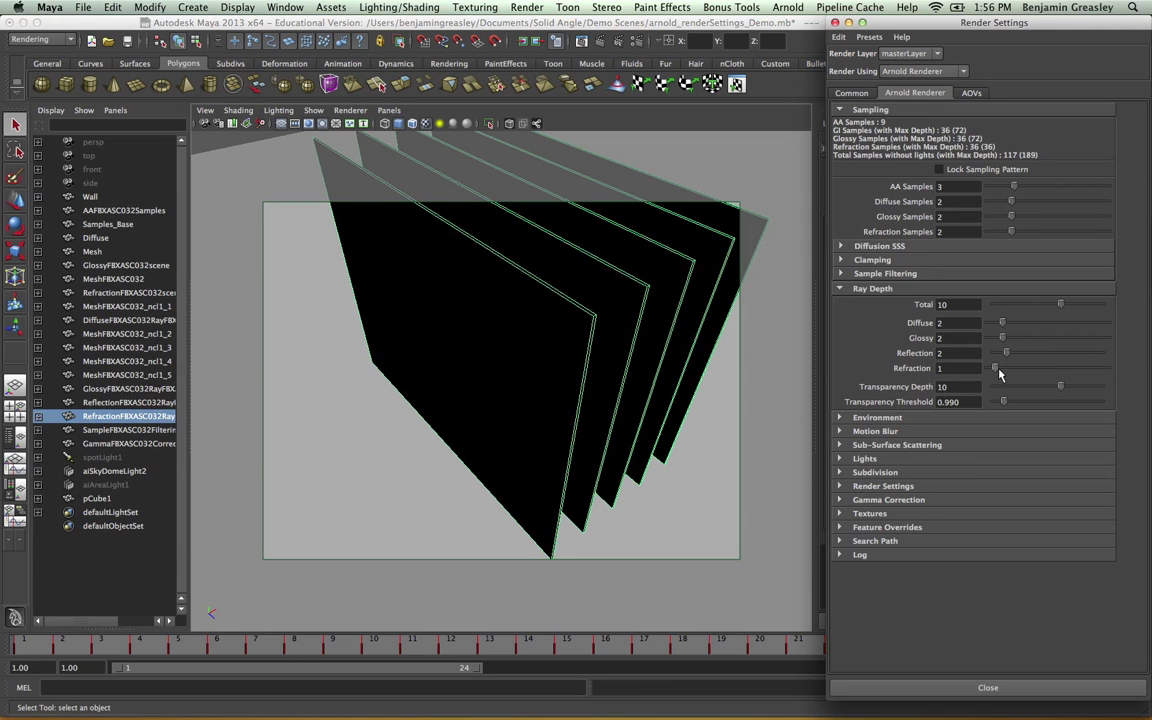
{"action": "left_click_drag", "start_coordinate": [560, 372], "coordinate": [584, 368], "text": "alt"}
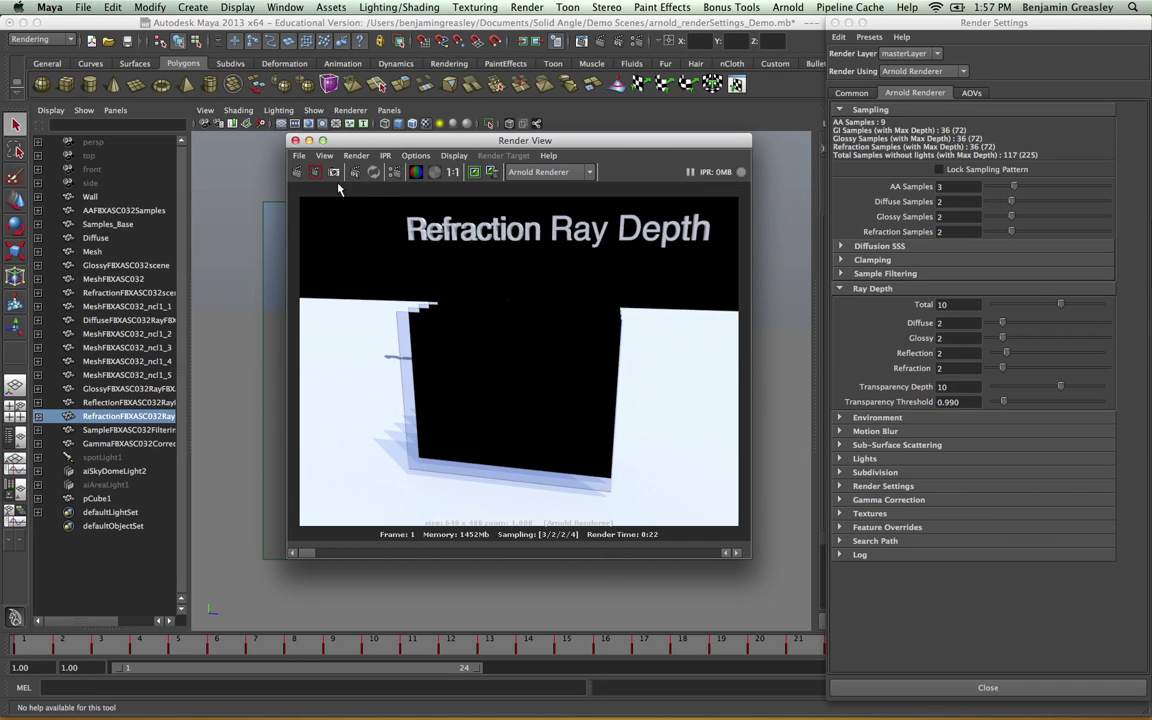
Step: Close the render and set the Refraction ray depth to 10 for the stack of planes
{"action": "left_click", "coordinate": [296, 140]}
{"action": "left_click_drag", "start_coordinate": [506, 303], "coordinate": [456, 353], "text": "alt"}
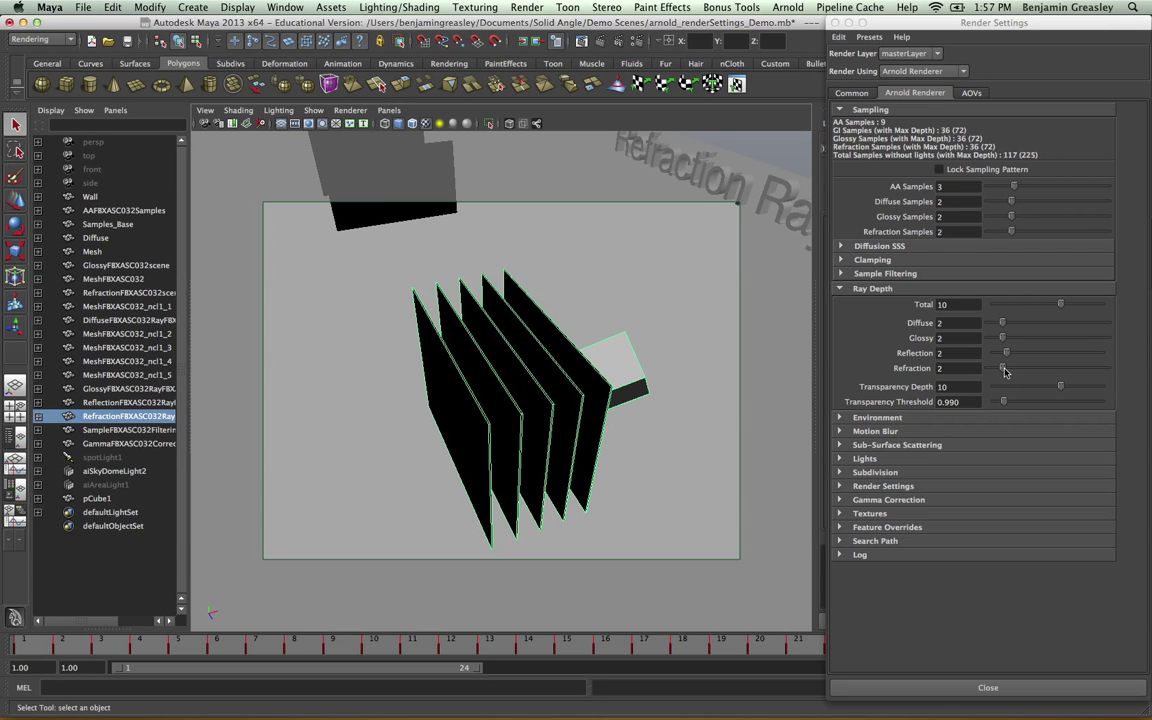
{"action": "left_click_drag", "start_coordinate": [1003, 368], "coordinate": [1015, 372]}
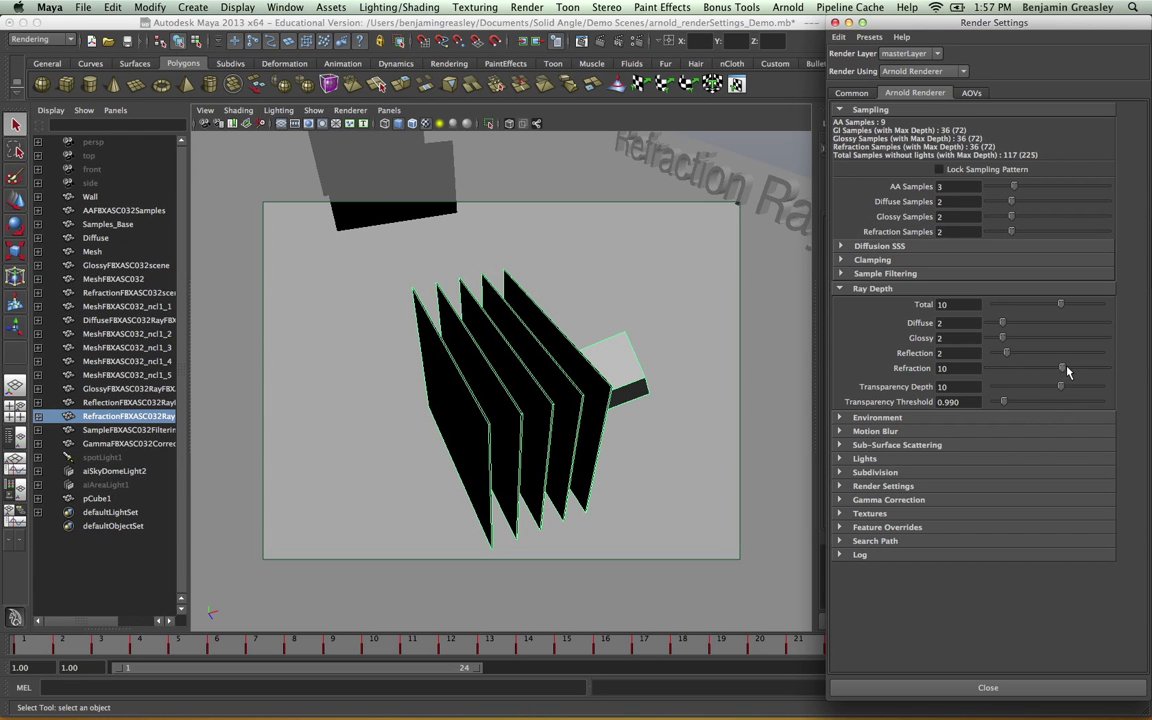
{"action": "left_click_drag", "start_coordinate": [502, 396], "coordinate": [577, 432], "text": "alt"}
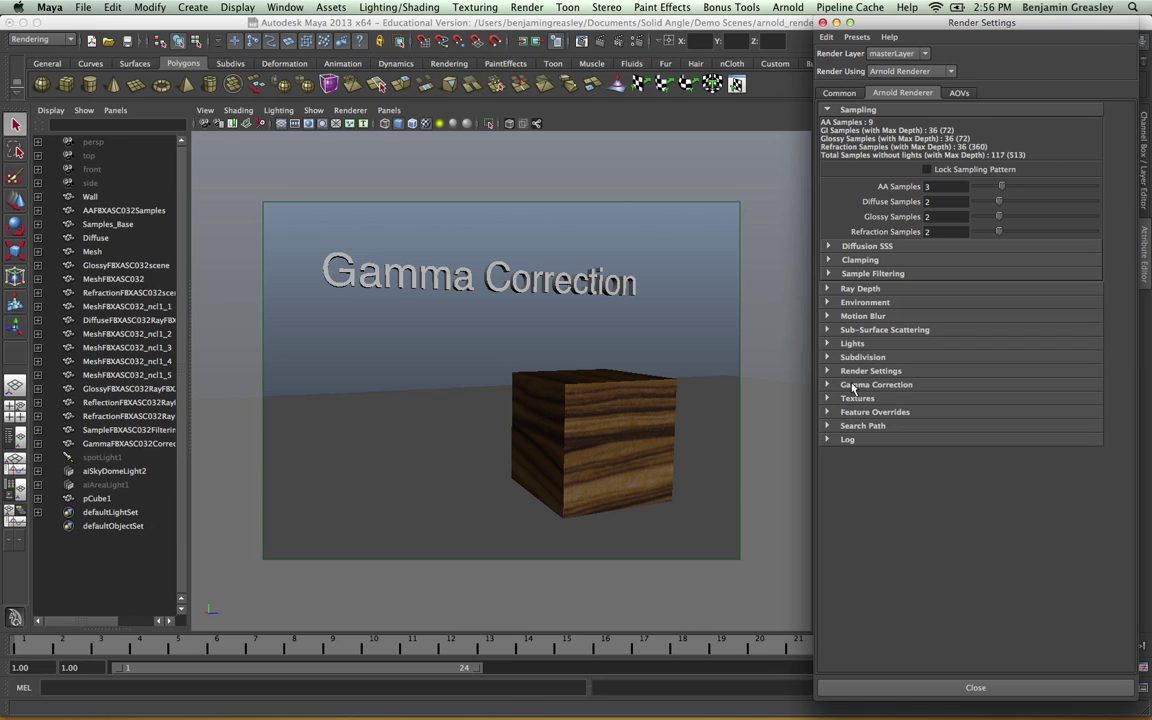
Step: Expand the Gamma Correction settings and render the wooden cube scene with all gamma values at 2.200
{"action": "left_click", "coordinate": [853, 386]}
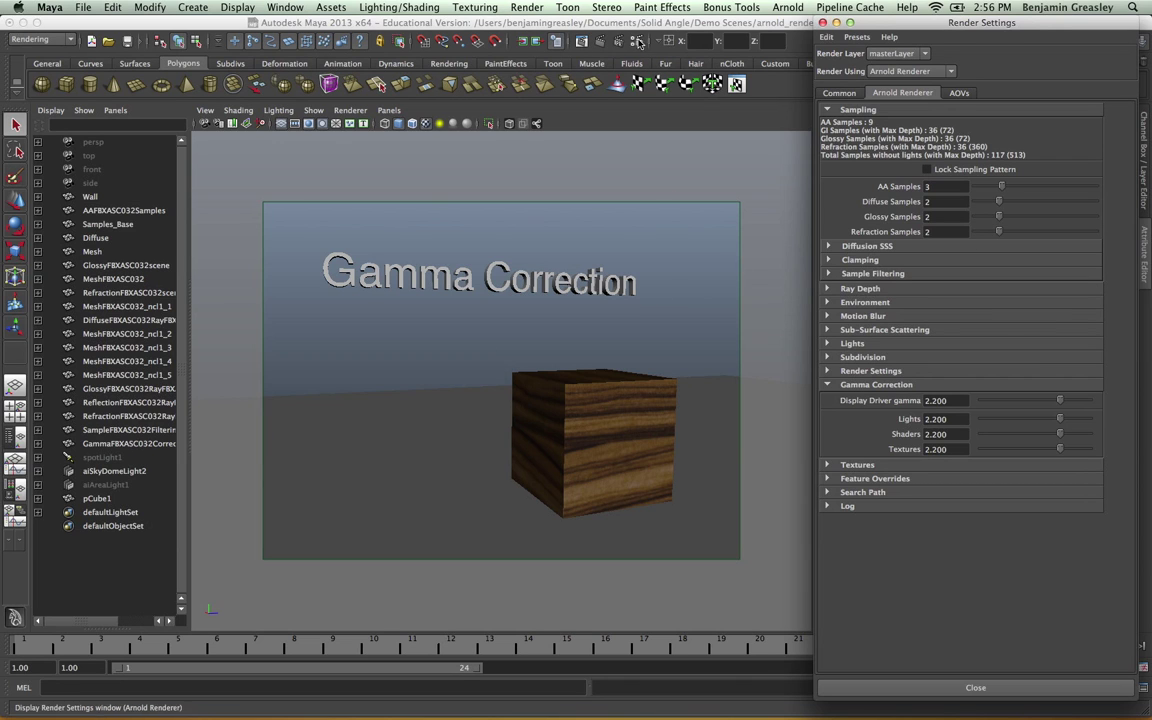
{"action": "left_click", "coordinate": [607, 43]}
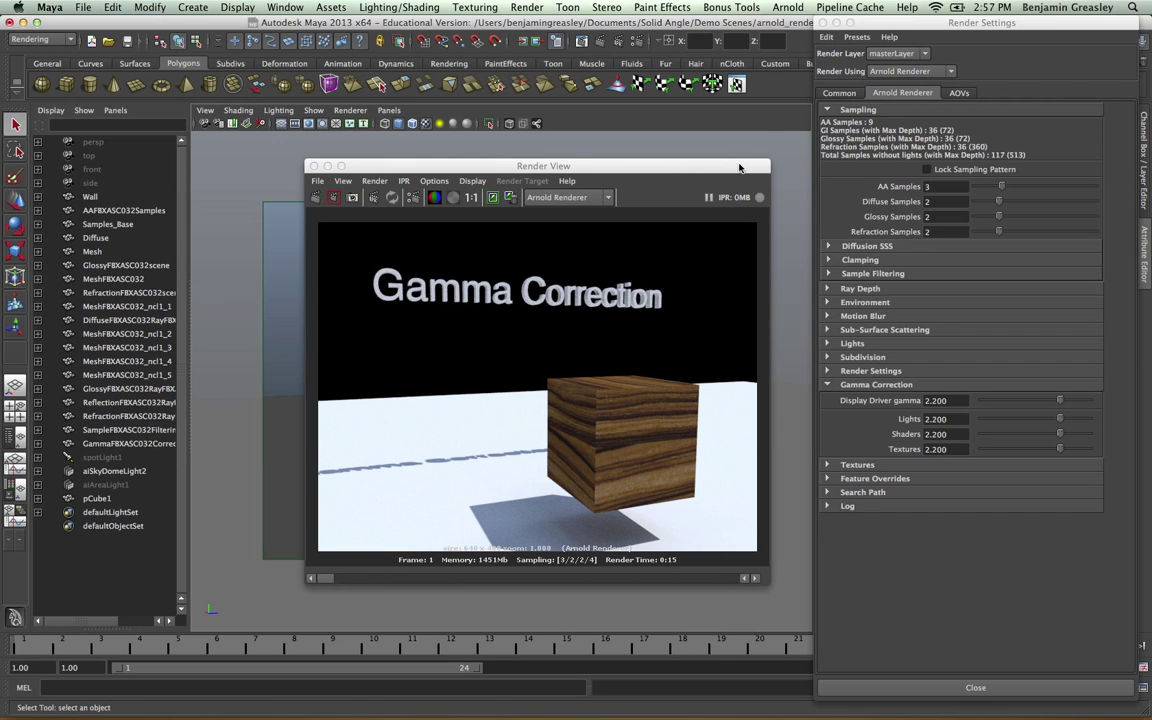
{"action": "left_click_drag", "start_coordinate": [739, 169], "coordinate": [736, 173]}
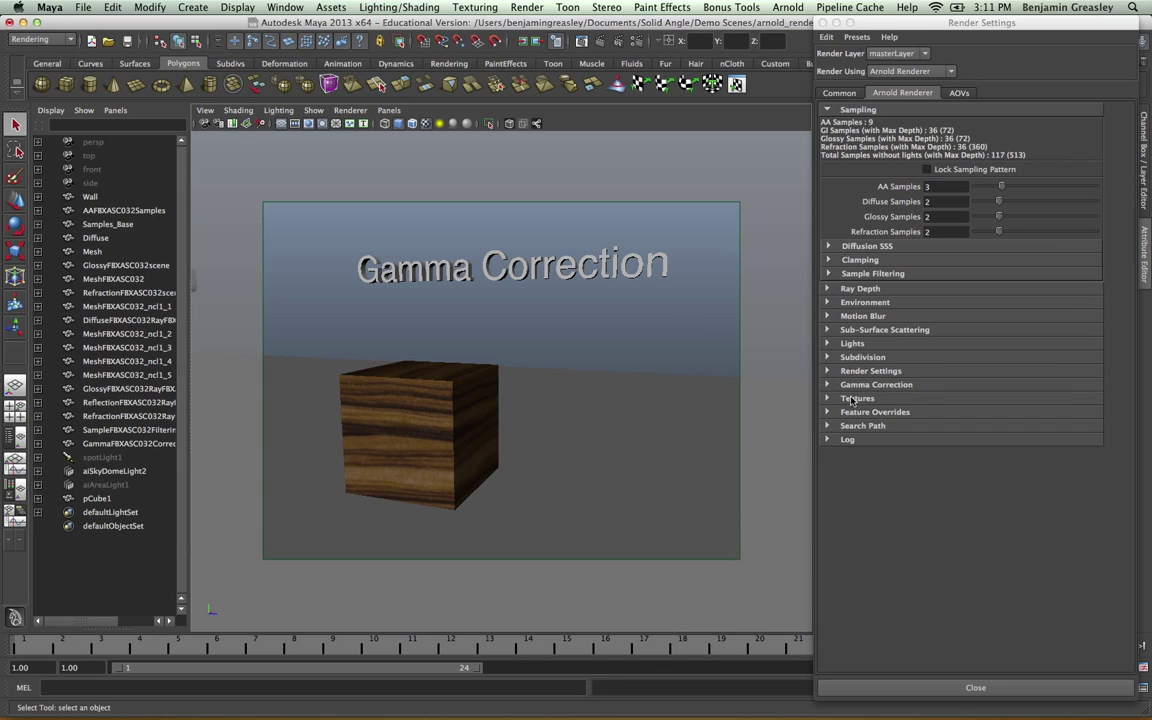
Step: Expand the Feature Overrides and render the wooden cube scene with Ignore Textures enabled
{"action": "left_click", "coordinate": [912, 412]}
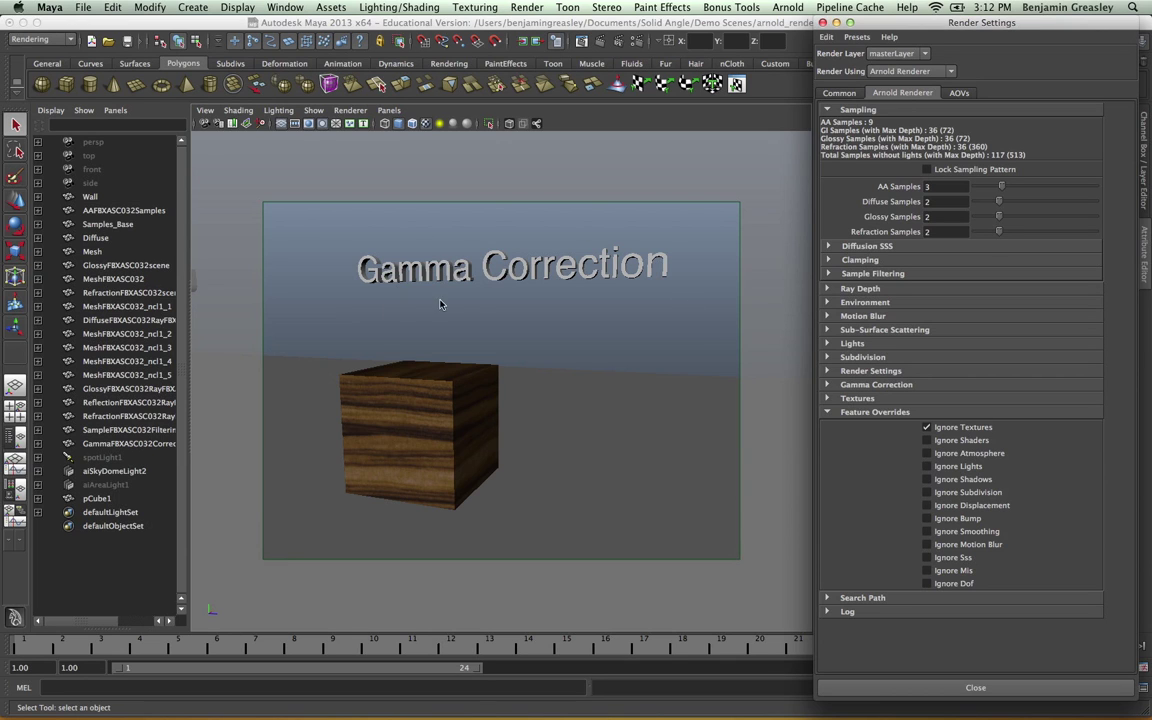
{"action": "left_click", "coordinate": [601, 43]}
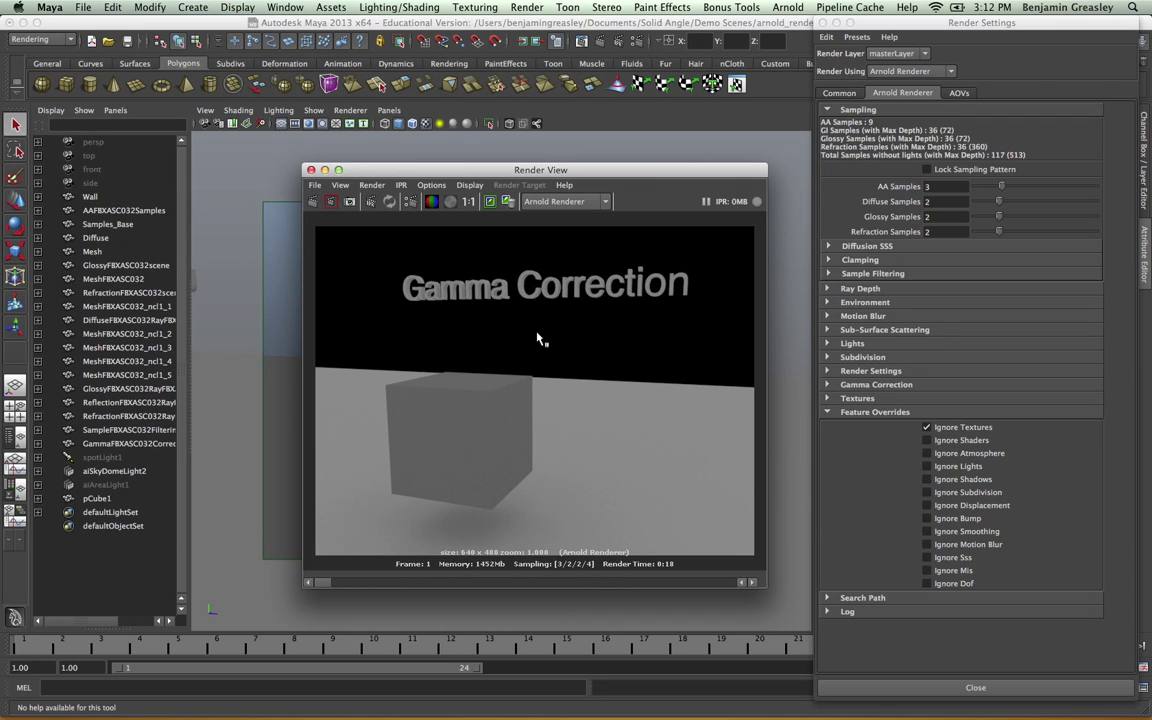
{"action": "left_click", "coordinate": [310, 170]}
Step: Turn off Ignore Textures, enable Ignore Shadows and render the wooden cube from a different angle
{"action": "left_click", "coordinate": [939, 430]}
{"action": "left_click", "coordinate": [926, 479]}
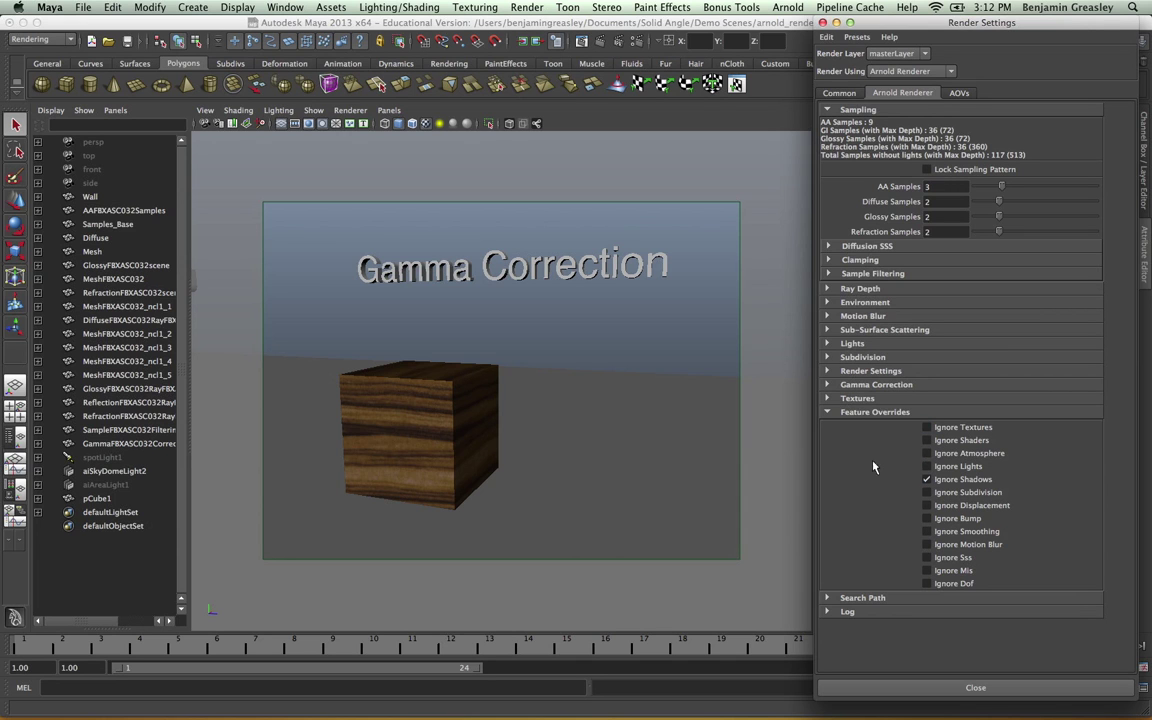
{"action": "left_click", "coordinate": [507, 415], "text": "alt"}
{"action": "left_click_drag", "start_coordinate": [507, 415], "coordinate": [518, 227], "text": "alt"}
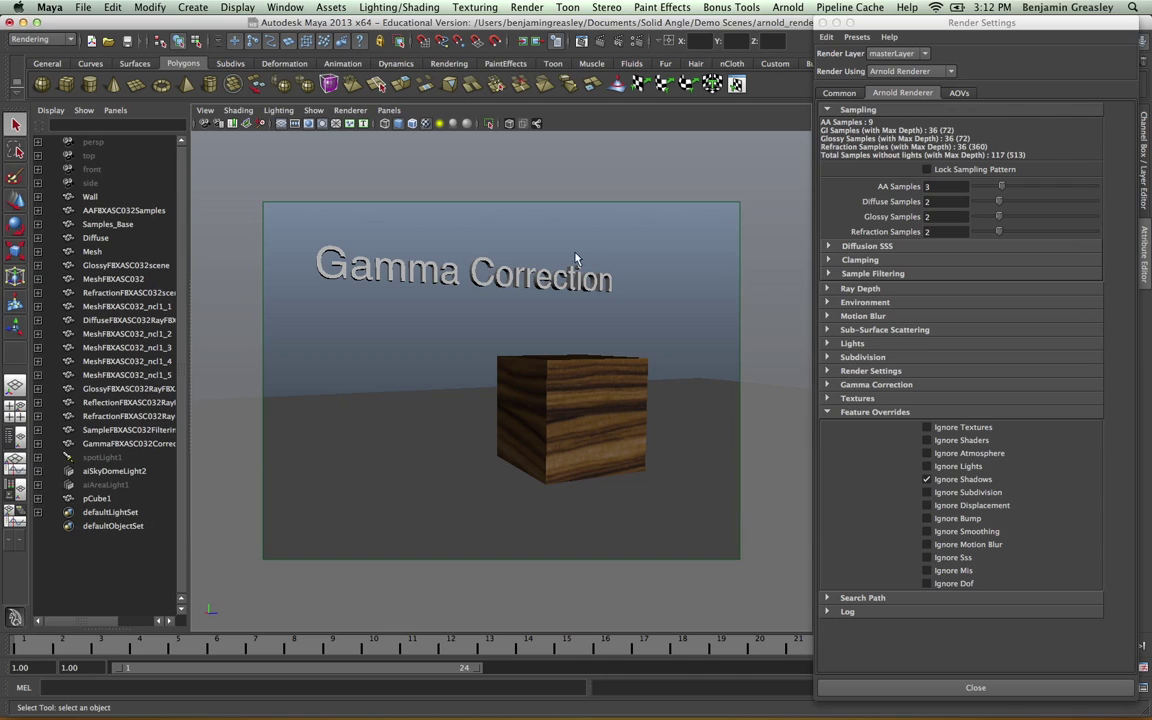
{"action": "left_click", "coordinate": [540, 40]}
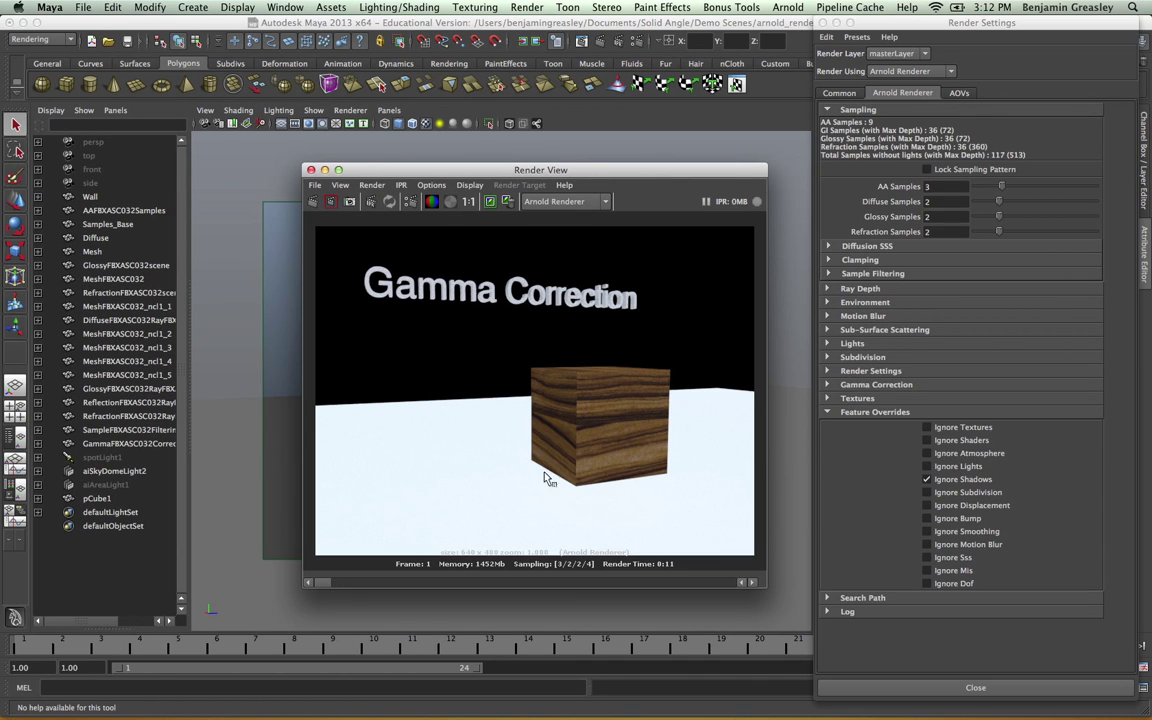
Step: Close the render and turn off the Ignore Shadows override
{"action": "left_click", "coordinate": [311, 170]}
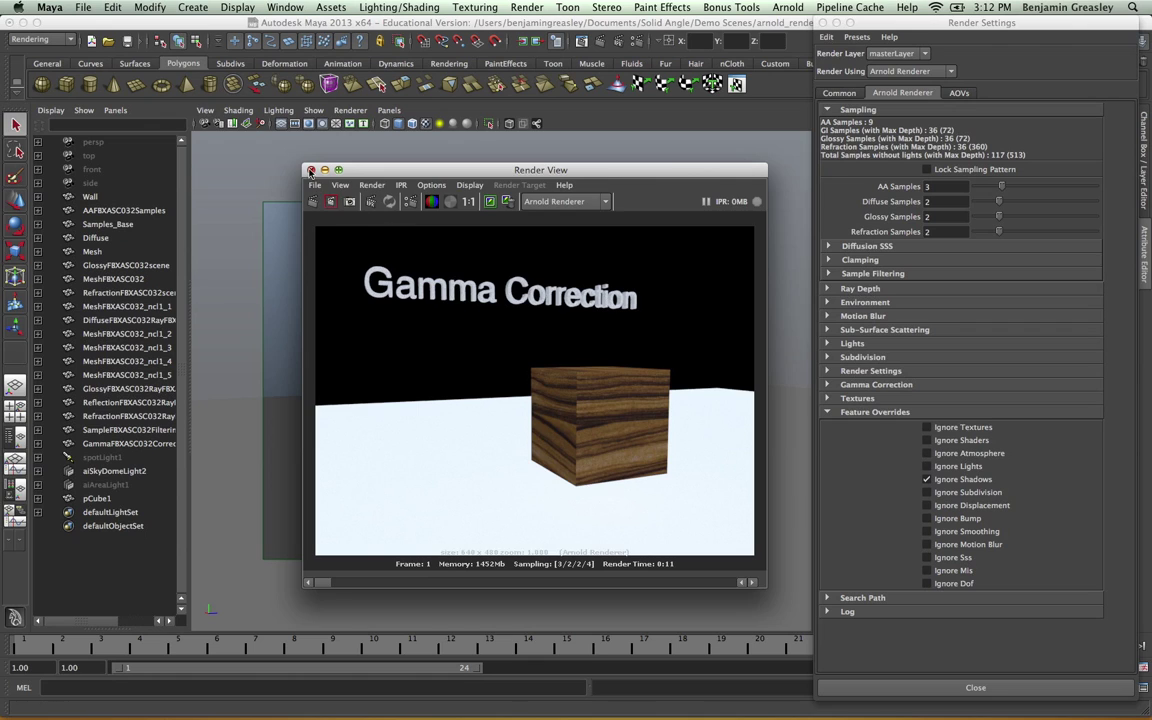
{"action": "left_click", "coordinate": [927, 479]}
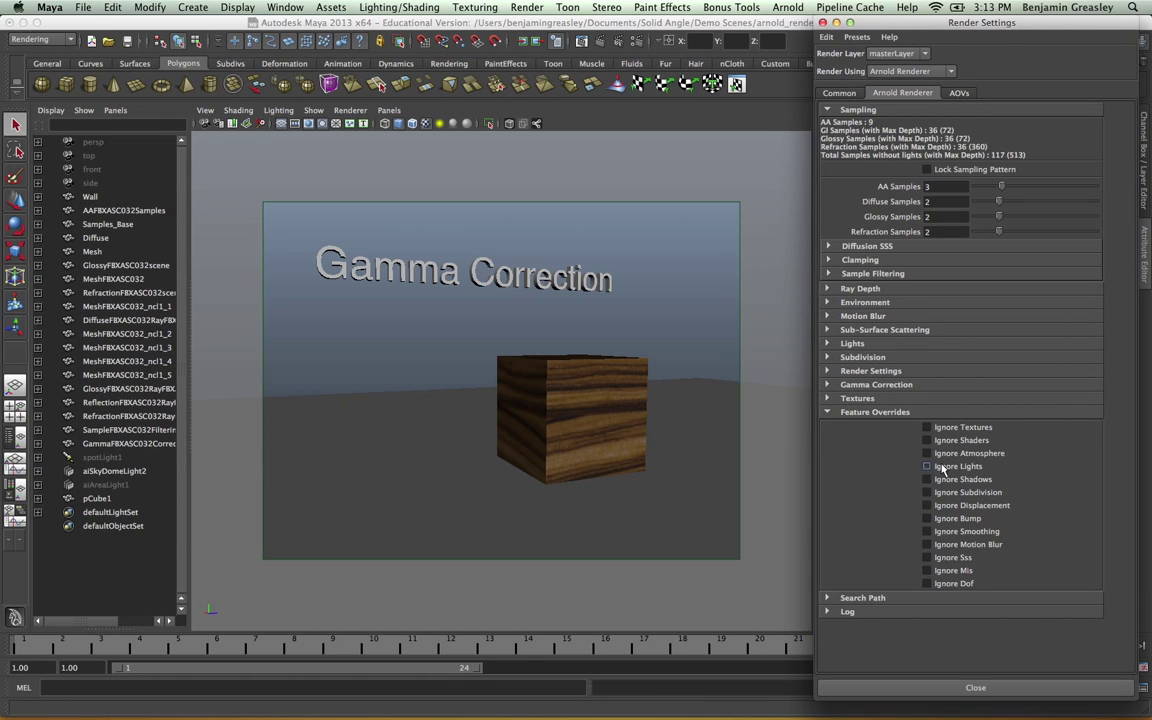